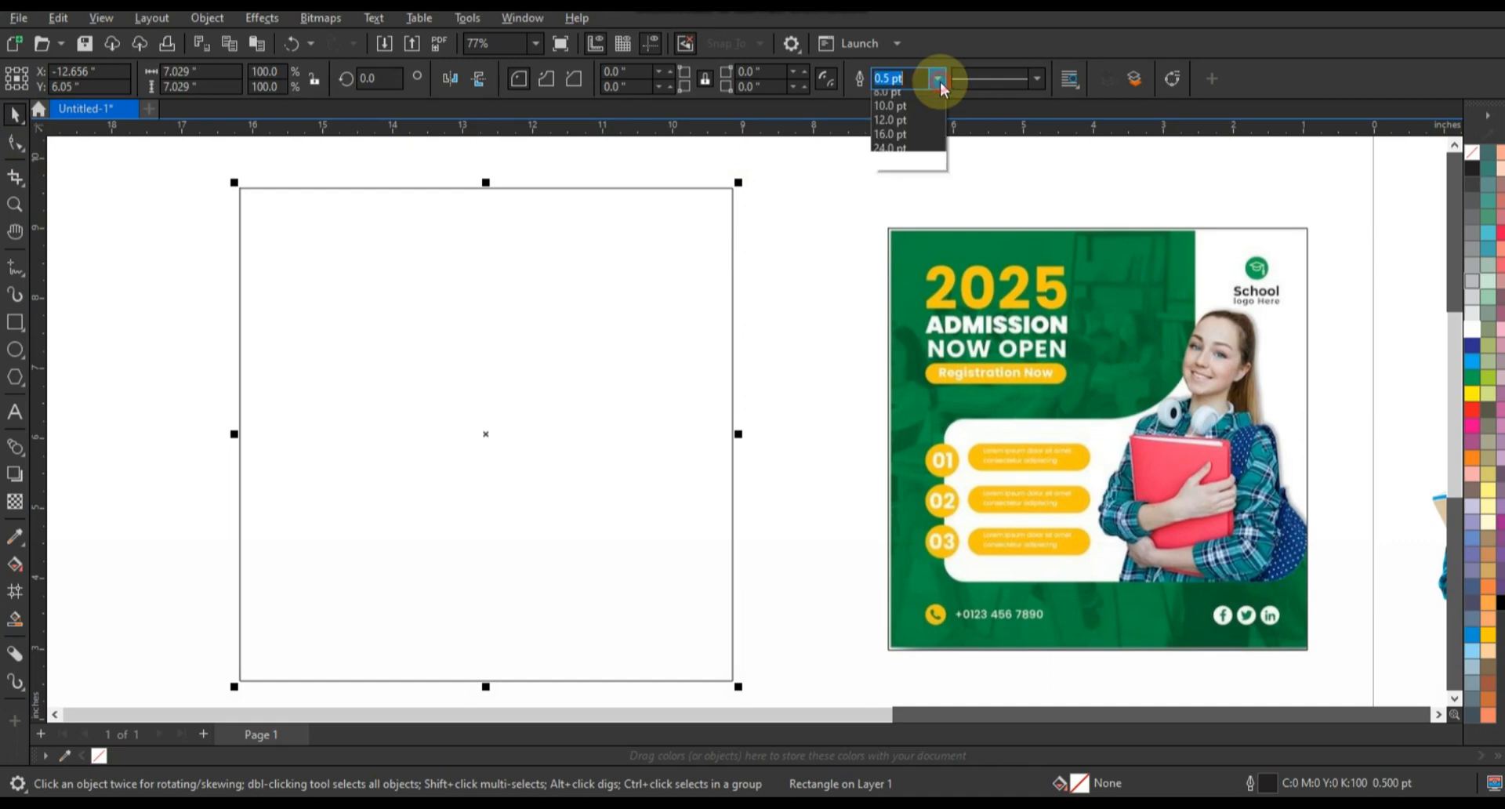
# - Set the large square's outline width to 8 pt
pyautogui.click(888, 226)
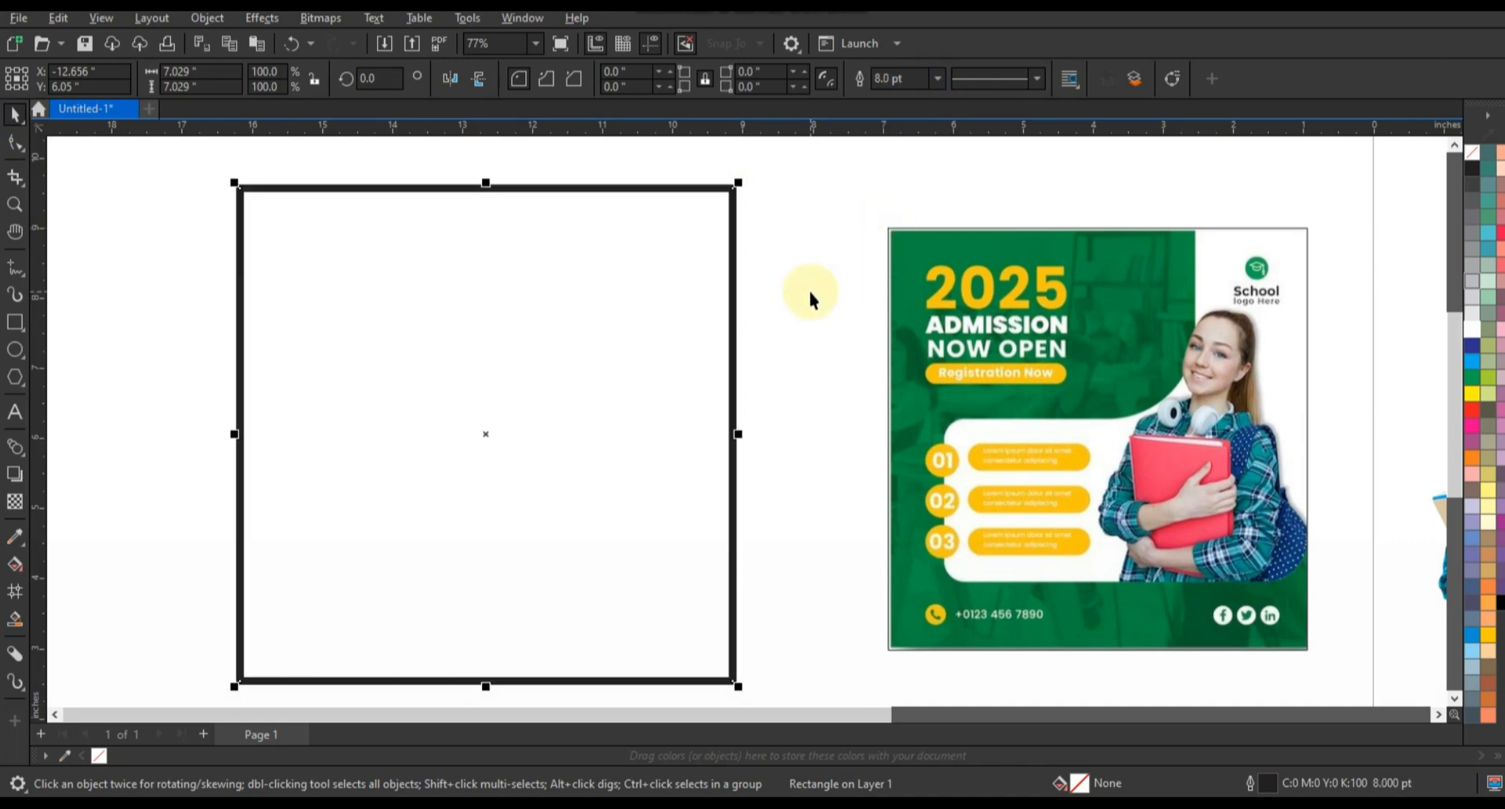
pyautogui.click(809, 297)
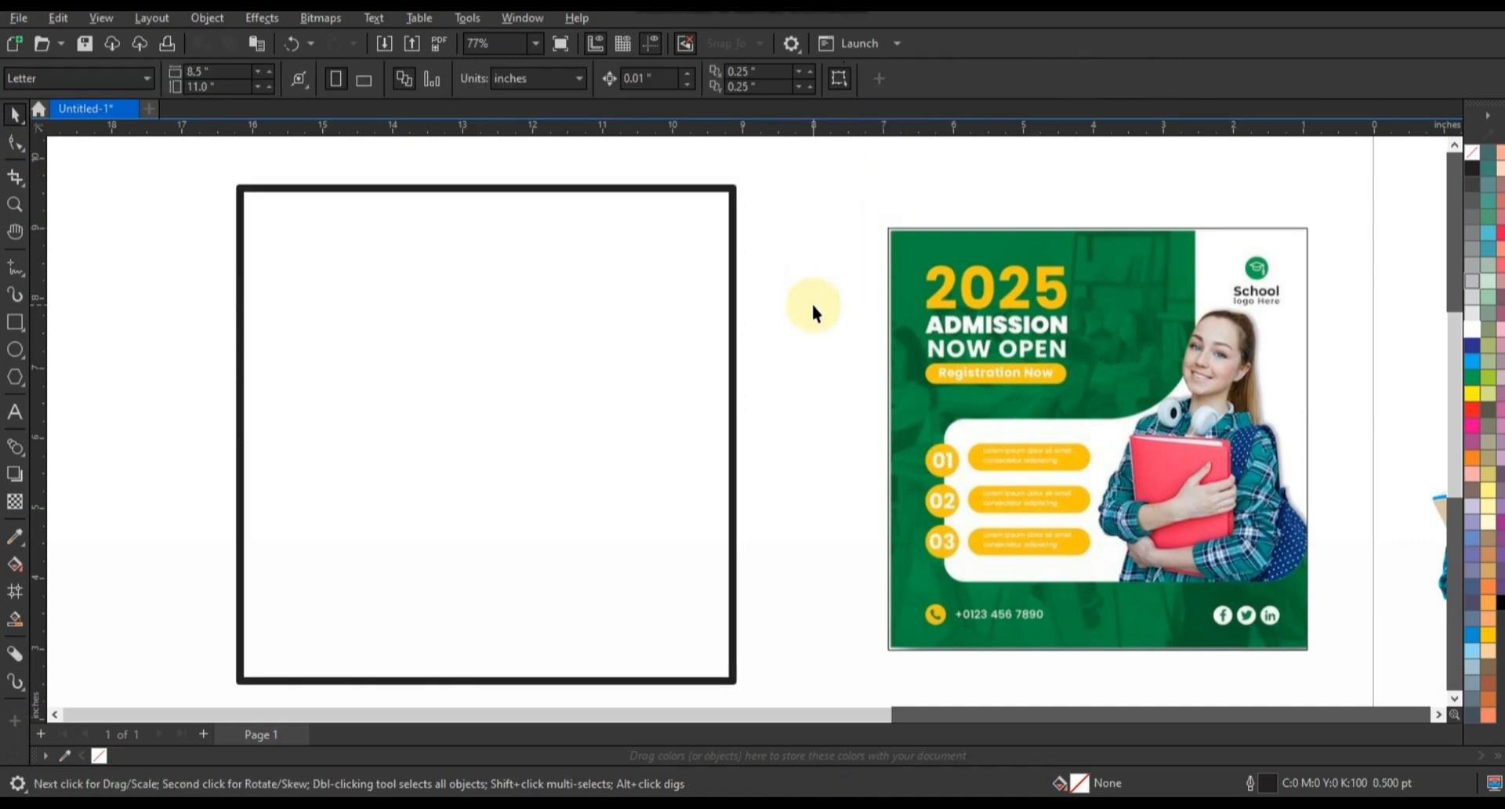
# - Draw a rectangle about 5.34 × 3.63 in over the square's upper-left area and round its lower-right corner to about 1.815 in
pyautogui.click(17, 322)
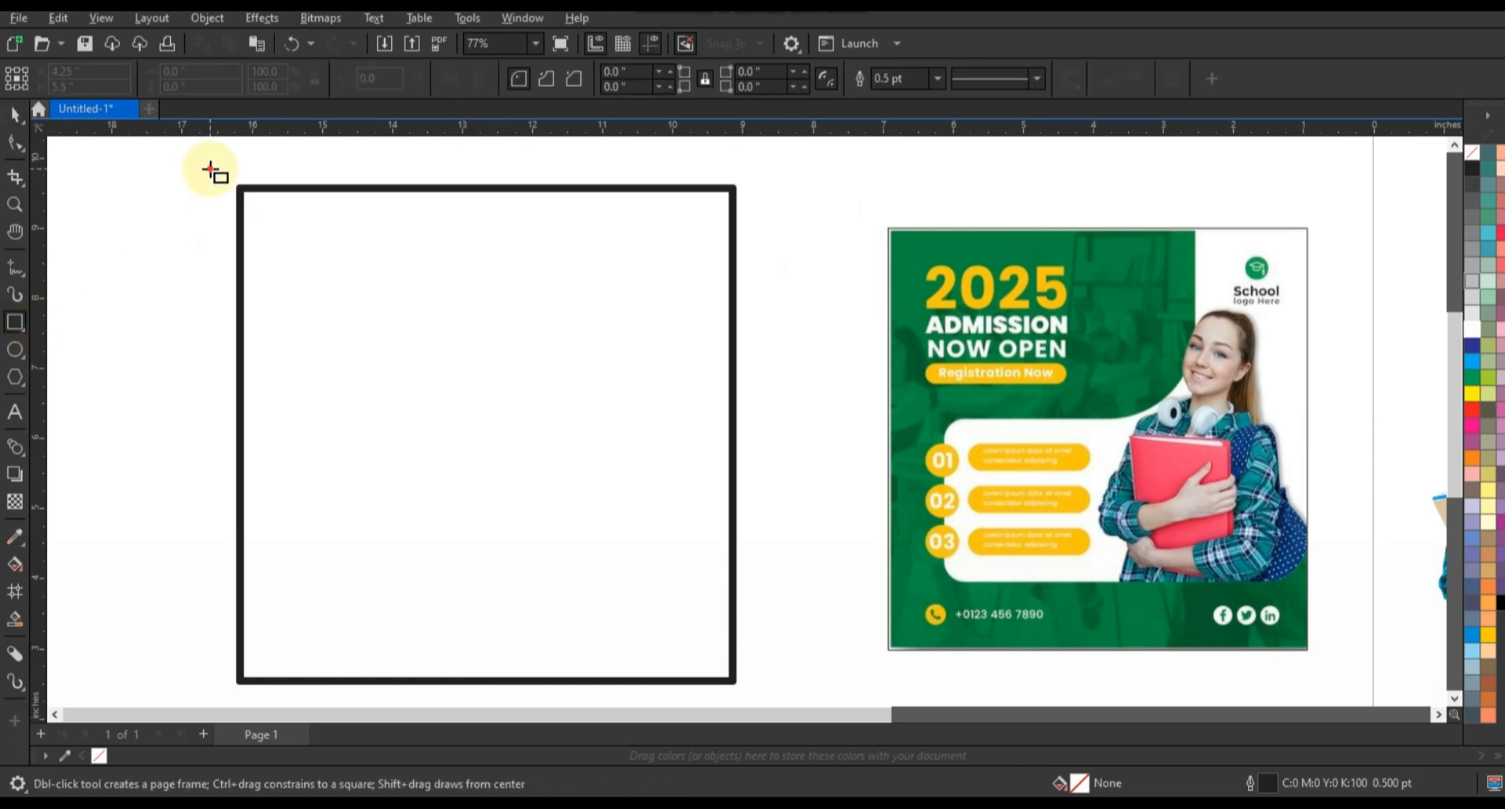
pyautogui.moveTo(211, 169); pyautogui.dragTo(403, 412)
pyautogui.click(14, 139)
# - Mirror a copy of the one-corner rounded rectangle vertically so it sits directly below the original
pyautogui.click(15, 115)
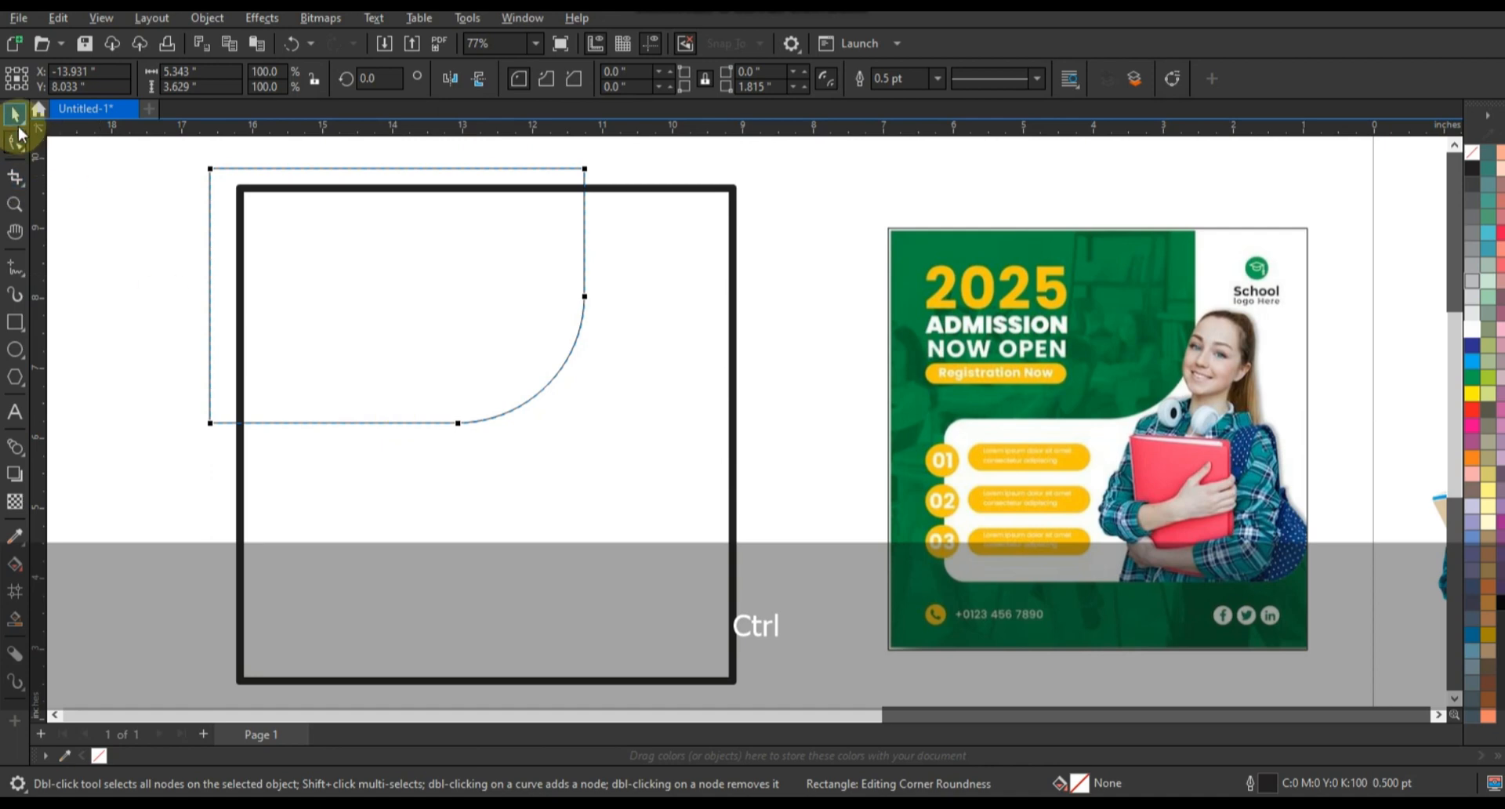
pyautogui.click(160, 427)
pyautogui.click(450, 303)
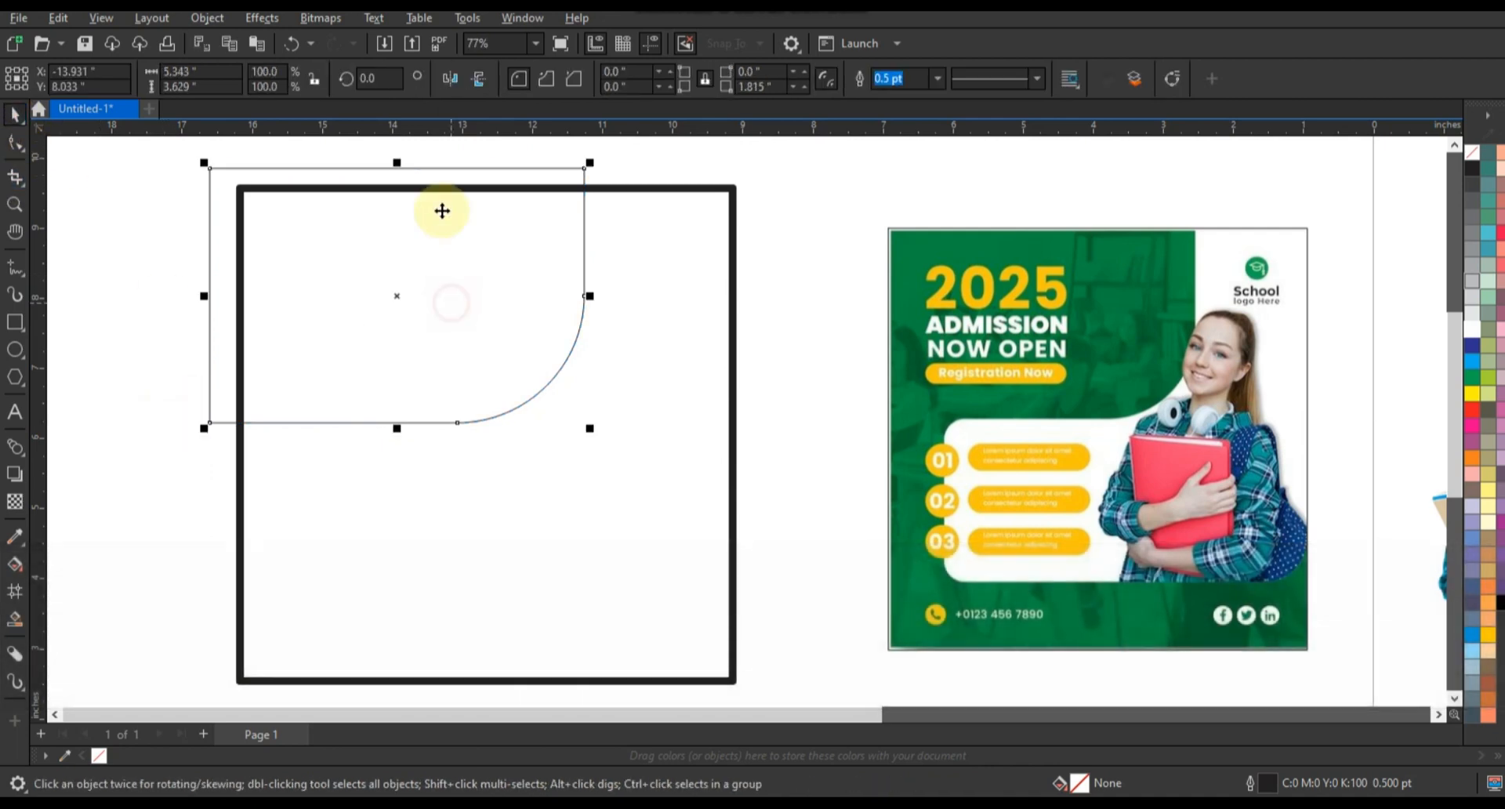
pyautogui.moveTo(397, 163); pyautogui.dragTo(381, 524)
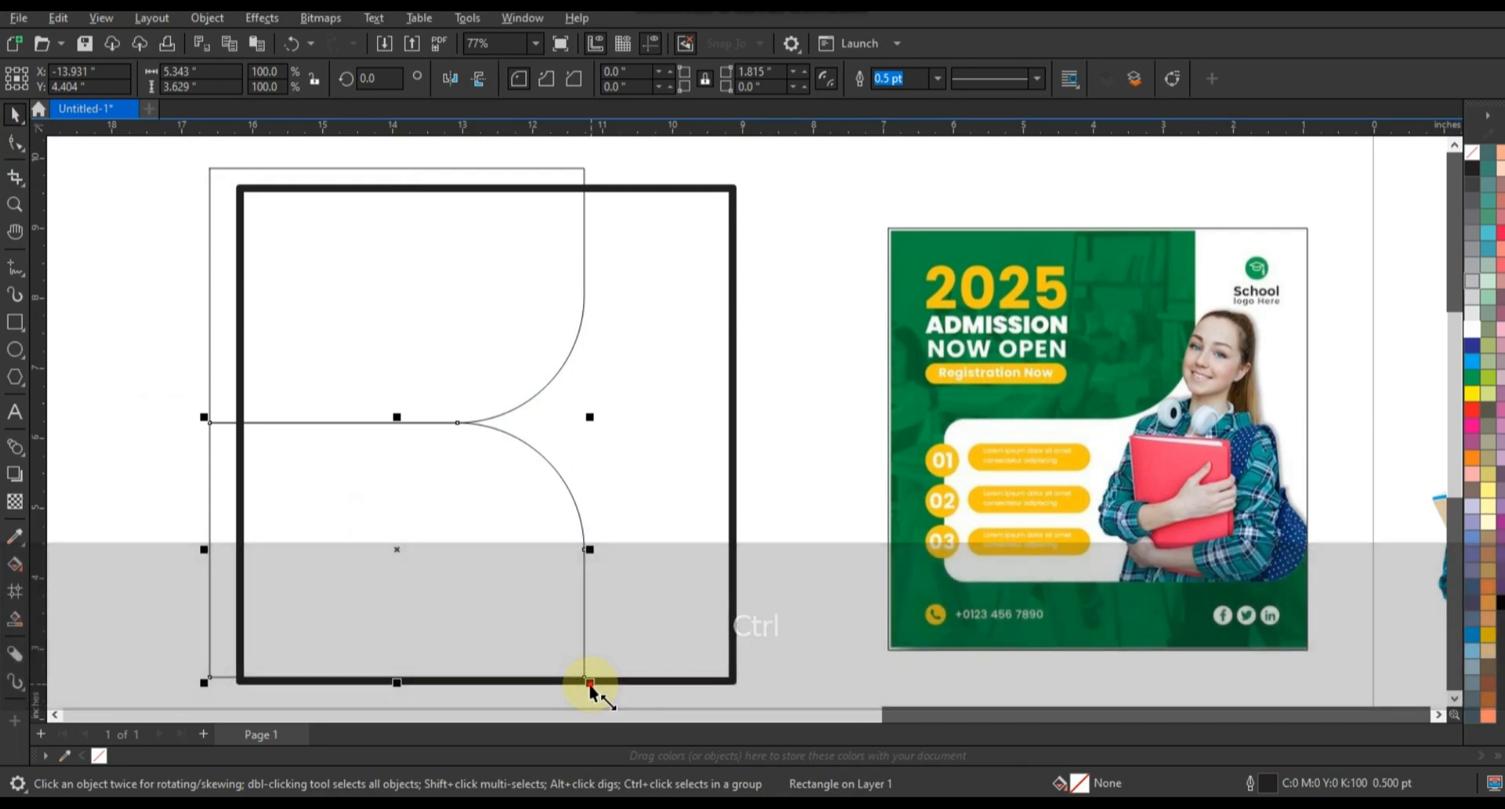
# - Scale the mirrored copy to 75% and move it right, about 1.8 in, so it lies inside the square
pyautogui.moveTo(590, 682); pyautogui.dragTo(496, 619)
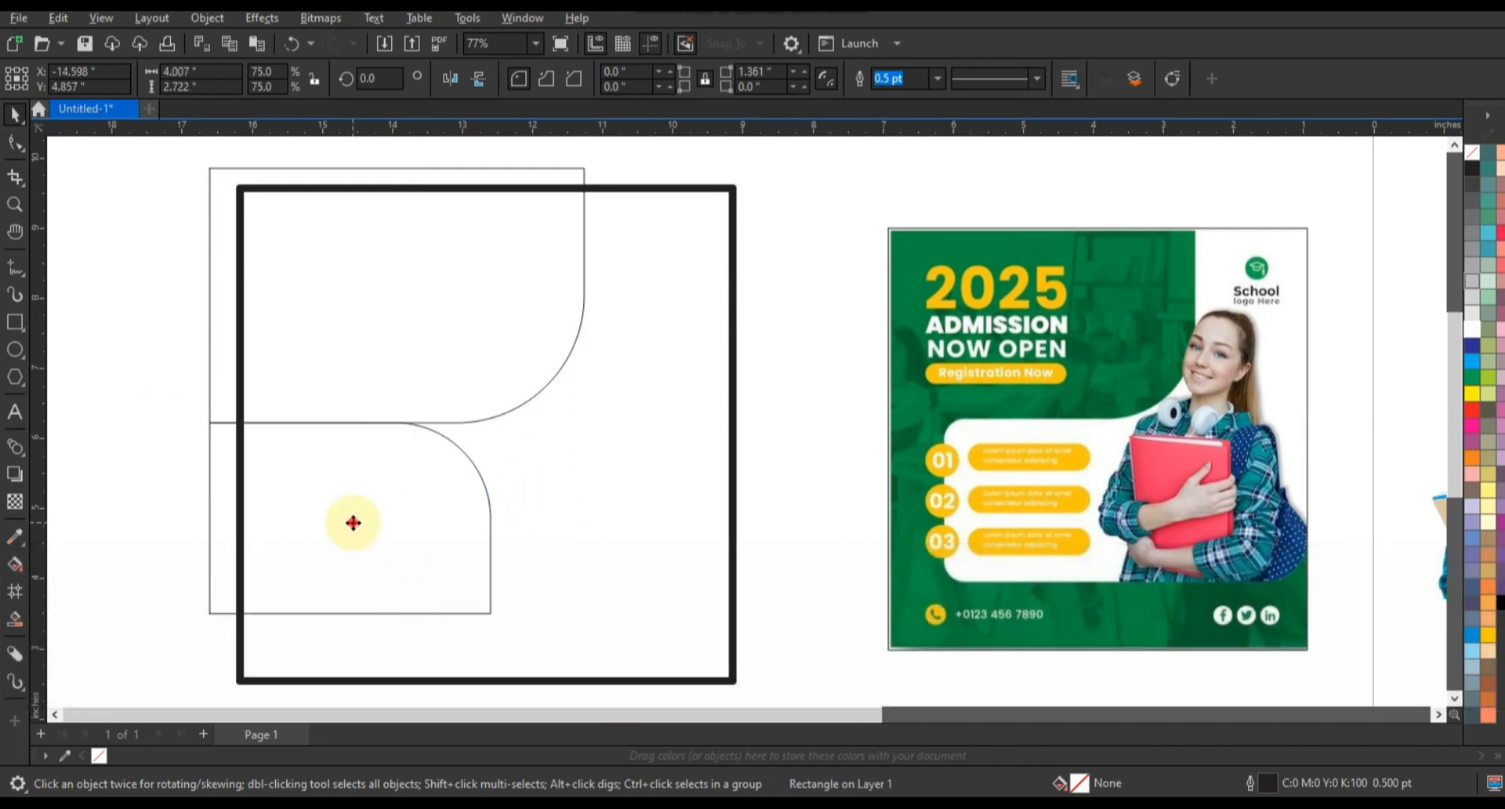
pyautogui.moveTo(353, 520); pyautogui.dragTo(481, 533)
# - Round the lower rectangle's two left corners to about 0.472 in and make its right corners square
pyautogui.click(15, 142)
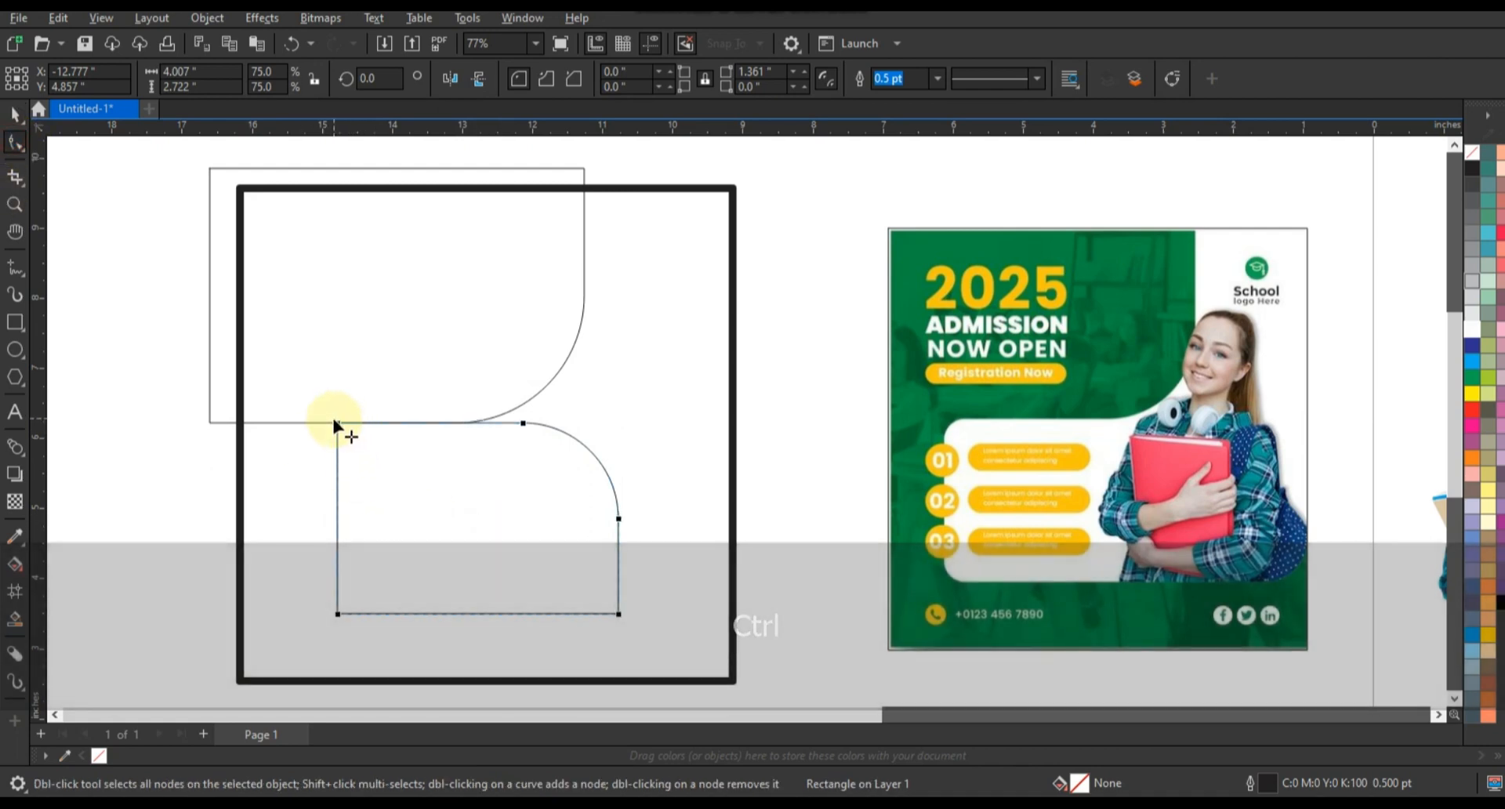
pyautogui.moveTo(337, 425); pyautogui.dragTo(332, 459)
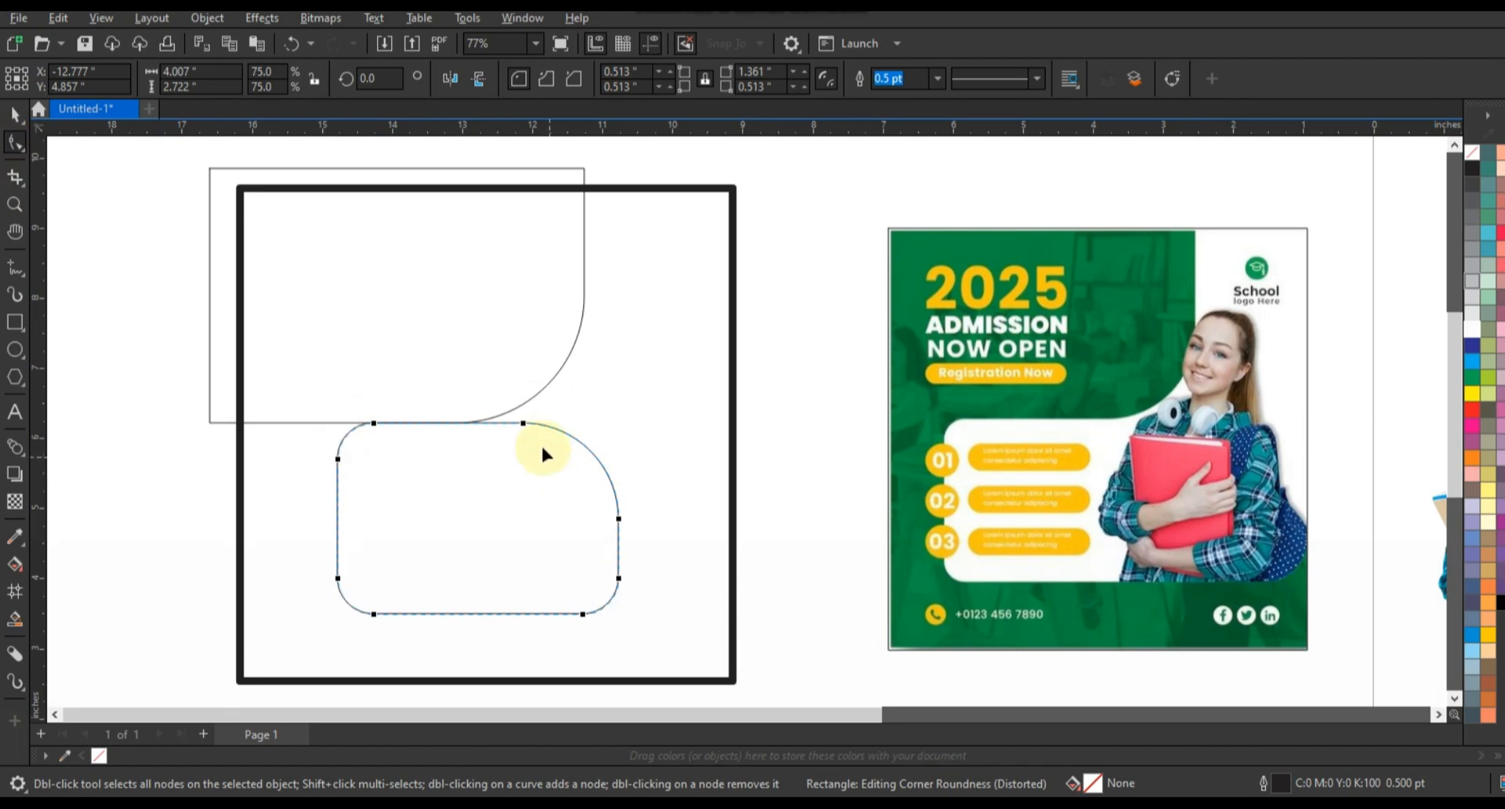
pyautogui.press('ctrl')
pyautogui.moveTo(678, 444); pyautogui.dragTo(666, 406)
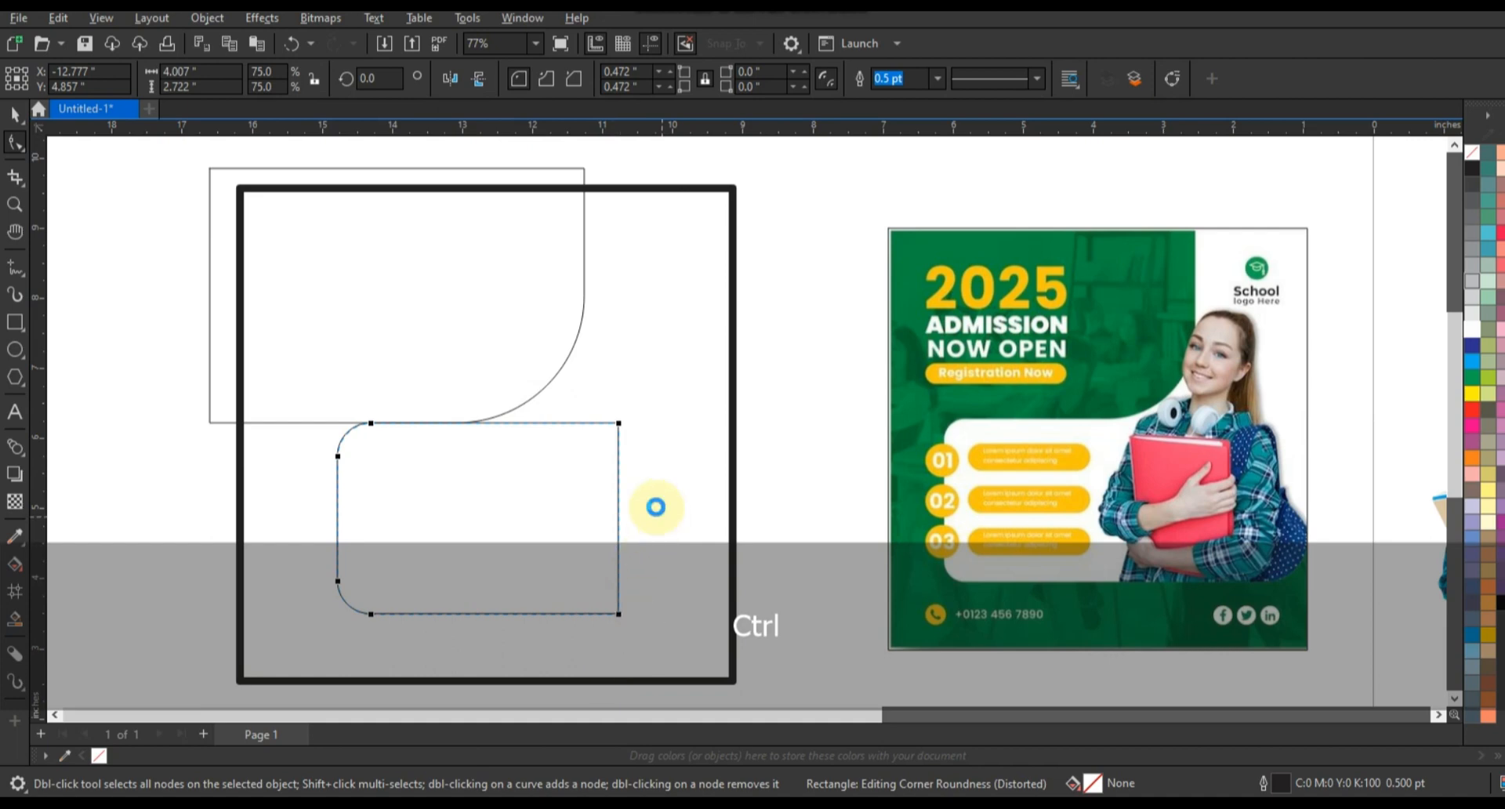
# - Convert the lower rectangle to curves and extend its right edge beyond the square, making it about 6.1 in wide
pyautogui.hotkey('ctrl', 'q')
pyautogui.moveTo(619, 613); pyautogui.dragTo(764, 618)
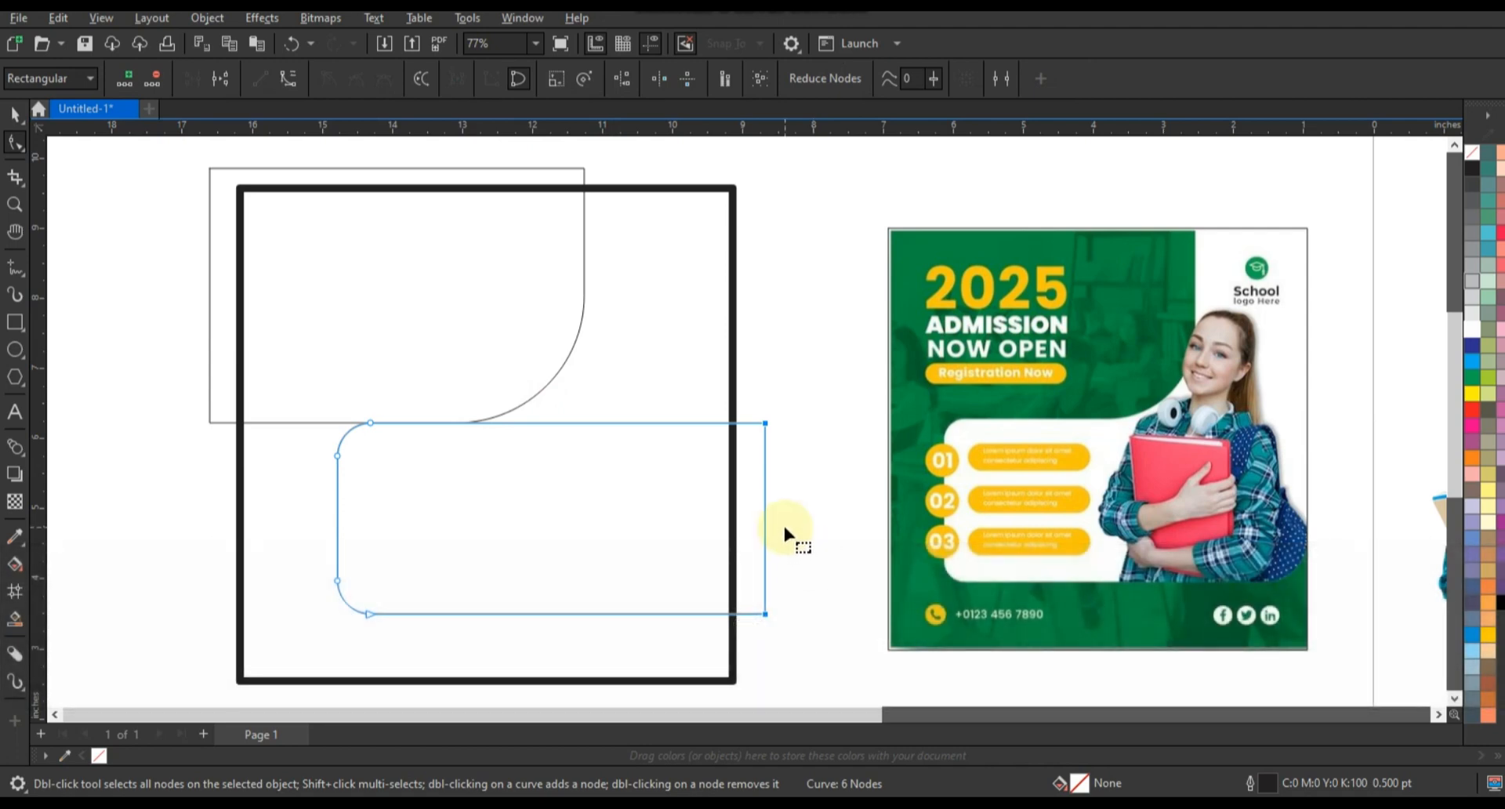
# - Widen the upper rounded rectangle slightly to the right so its curve shifts along the lower shape's top edge
pyautogui.click(14, 114)
pyautogui.click(489, 301)
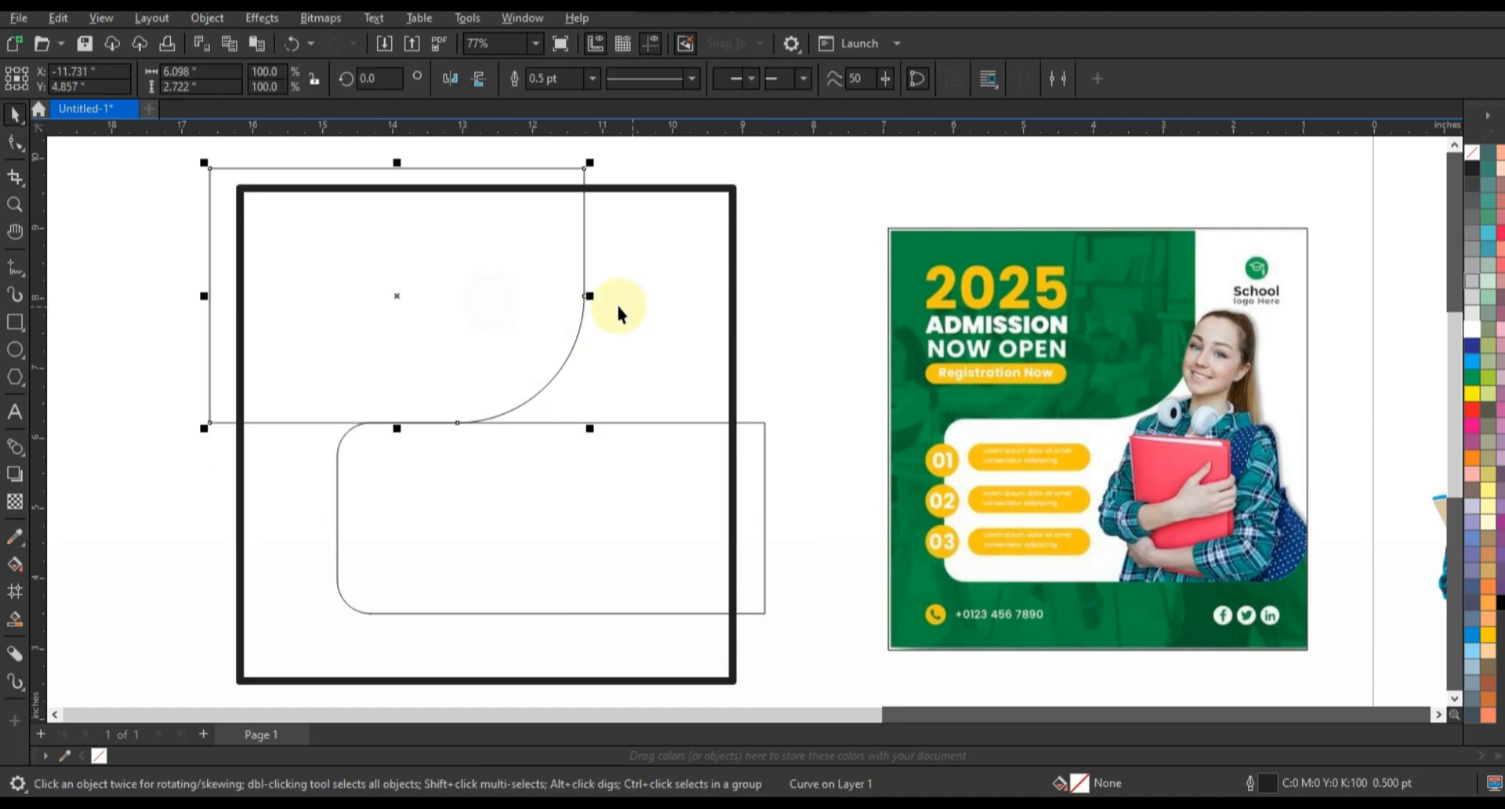
pyautogui.moveTo(589, 295)
pyautogui.mouseDown()
pyautogui.moveTo(627, 295)
pyautogui.moveTo(605, 295)
pyautogui.mouseUp()
pyautogui.click(807, 376)
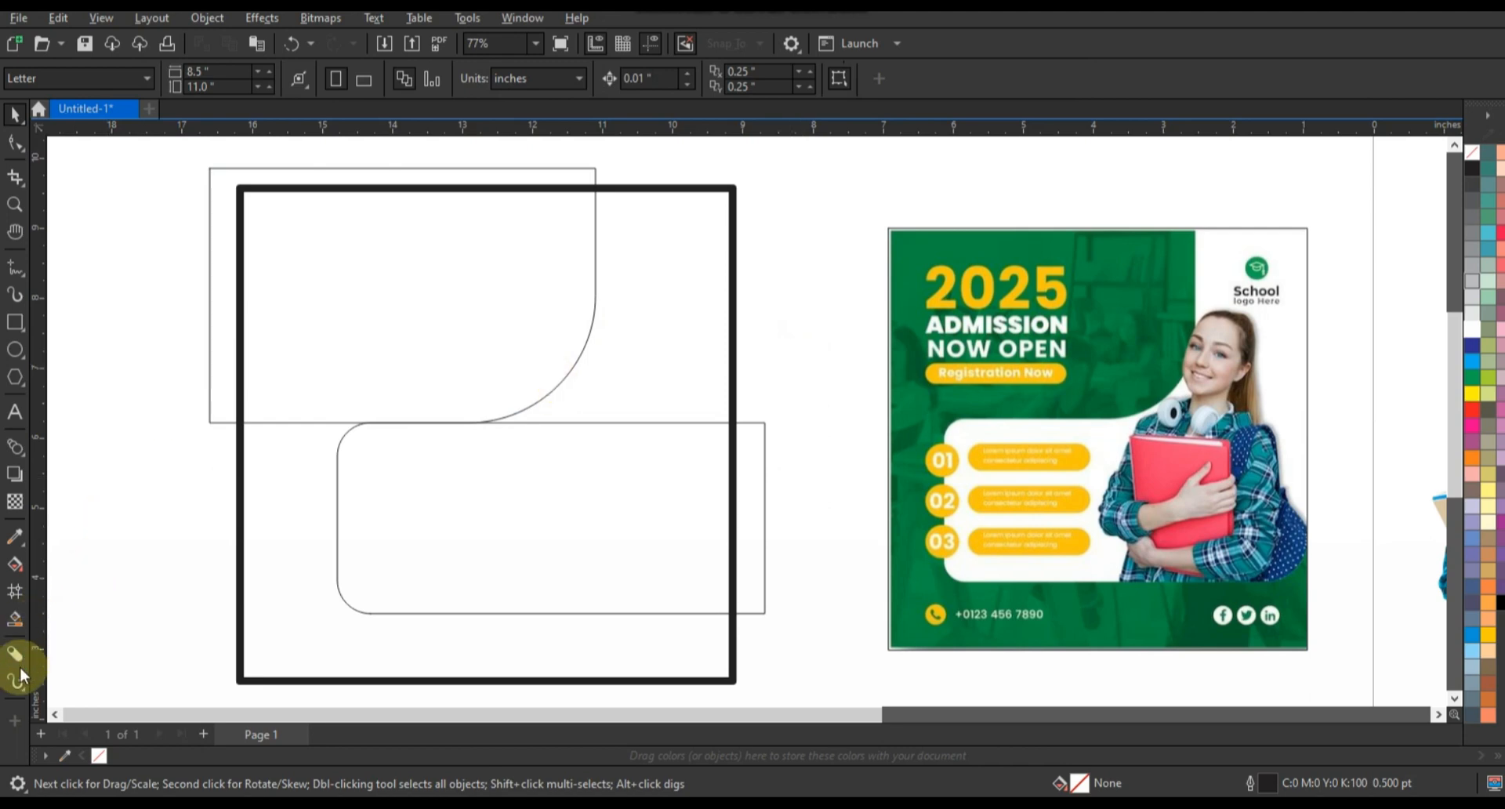
# - Smart Fill the lower rounded area and the upper-right area inside the square with blue
pyautogui.click(14, 621)
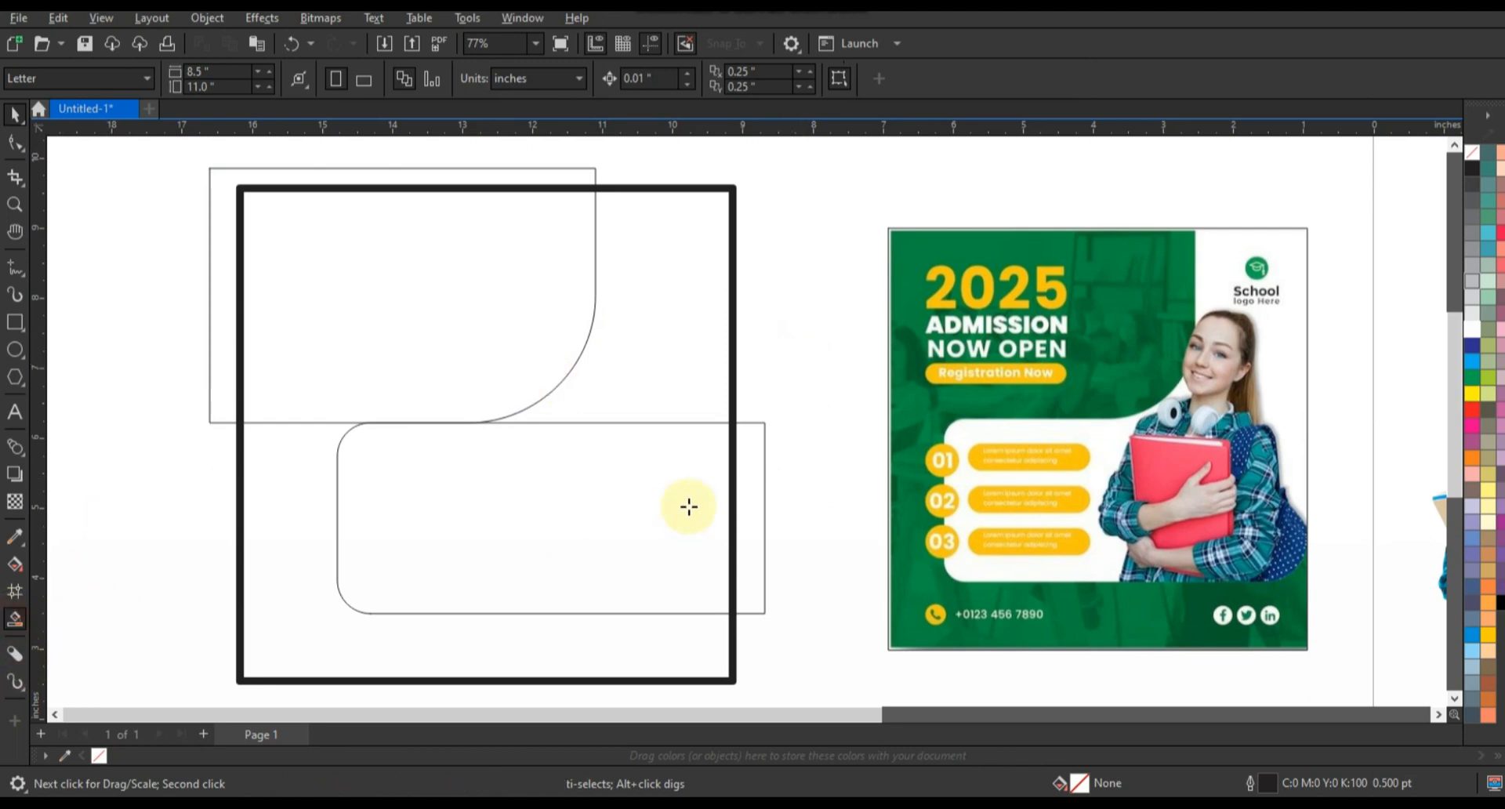
pyautogui.click(561, 489)
pyautogui.click(625, 376)
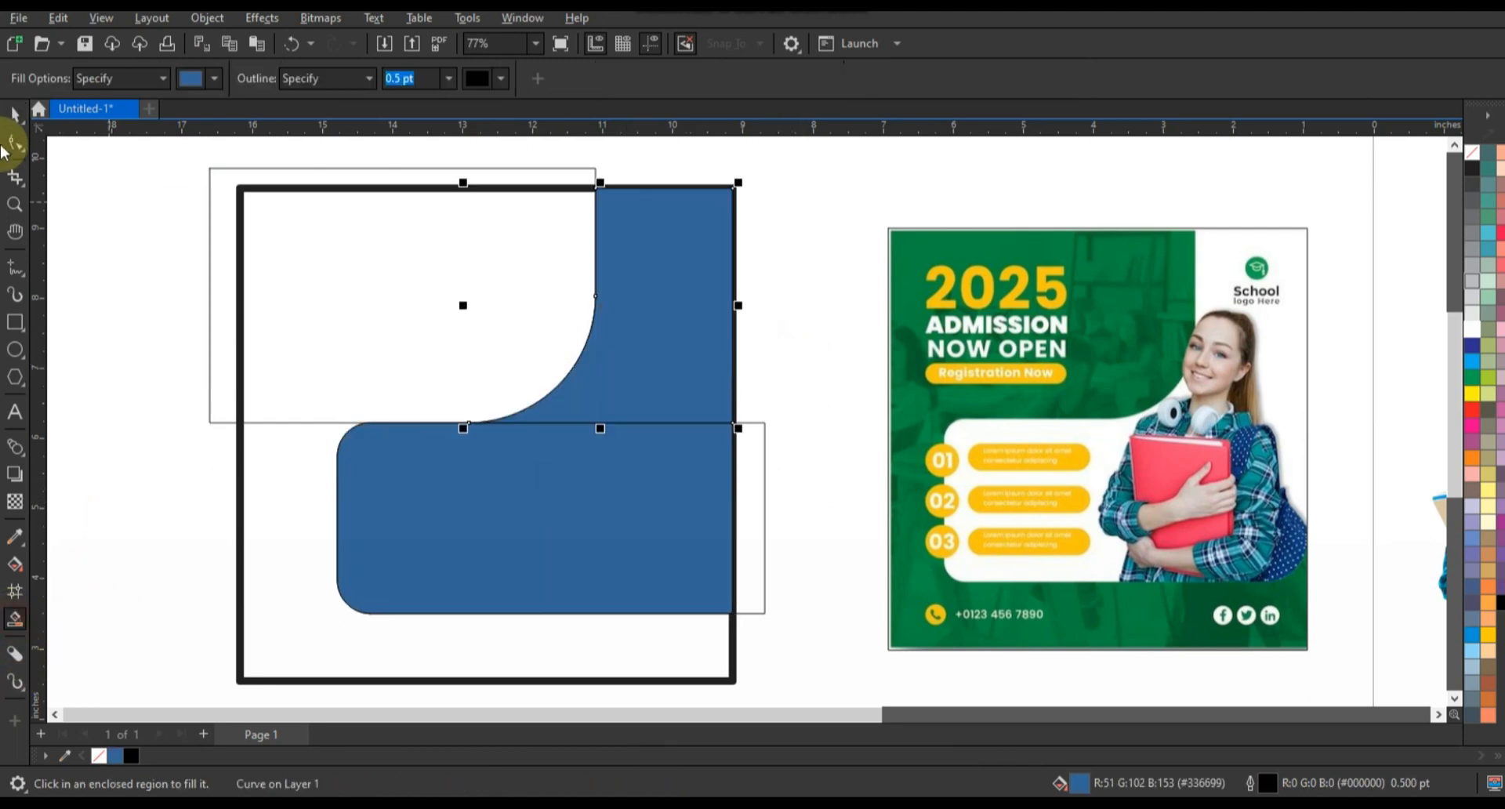
# - Weld the two blue filled areas into a single shape
pyautogui.click(16, 116)
pyautogui.keyDown('shift'); pyautogui.click(457, 475); pyautogui.keyUp('shift')
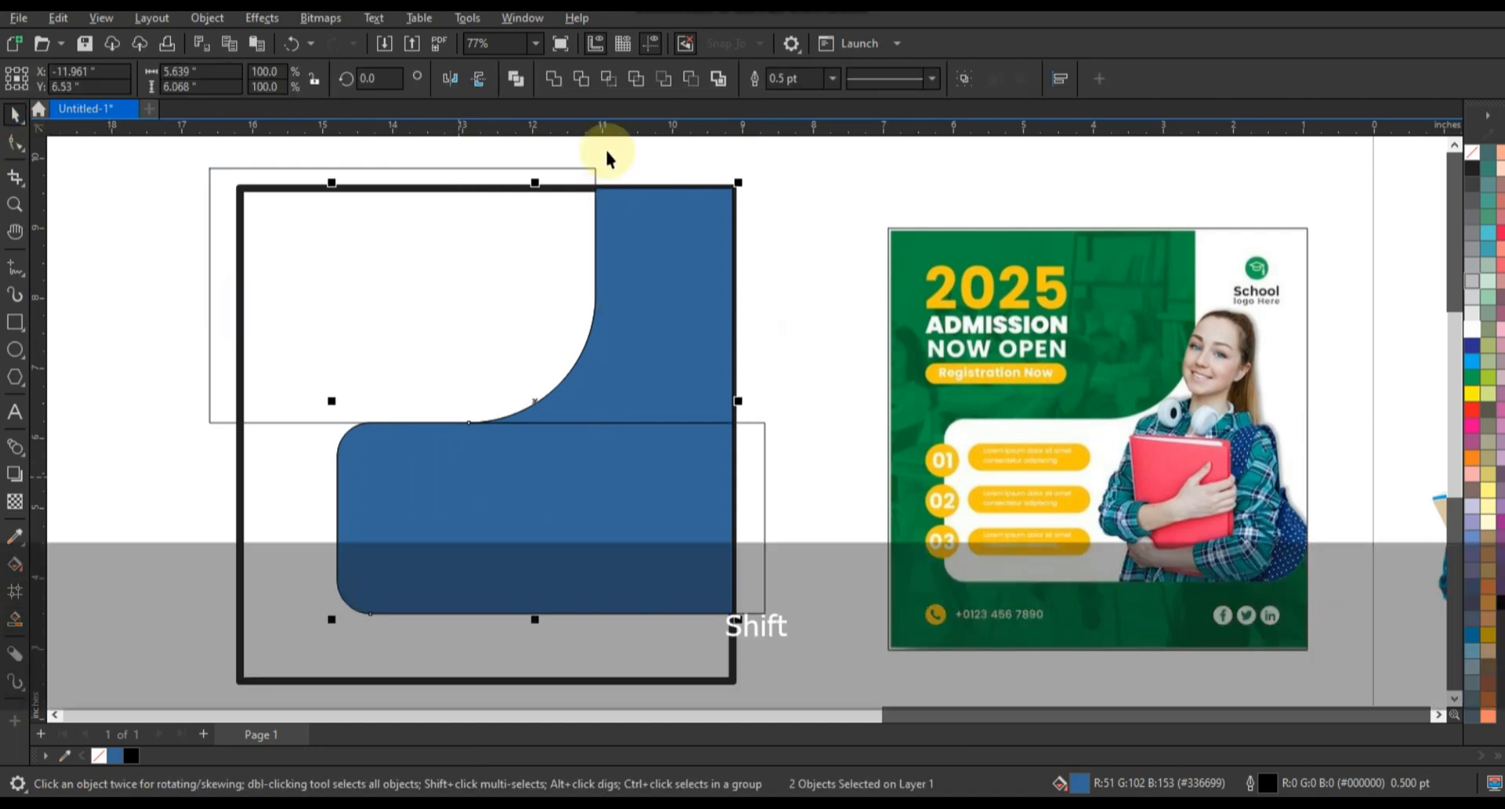
pyautogui.click(563, 82)
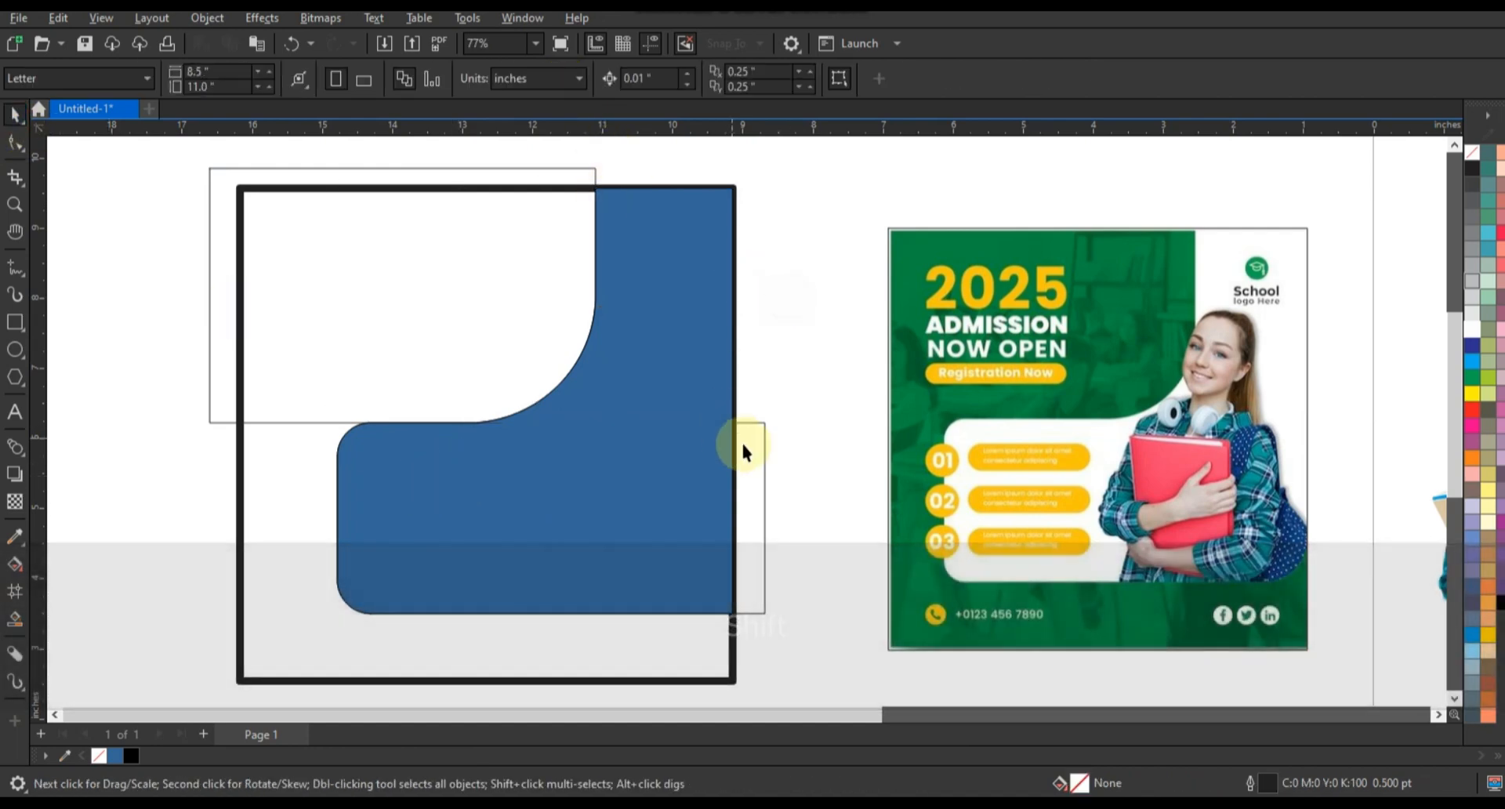
# - Delete the two construction rectangles that extend beyond the square's edges
pyautogui.click(760, 440)
pyautogui.press('Delete')
pyautogui.click(538, 168)
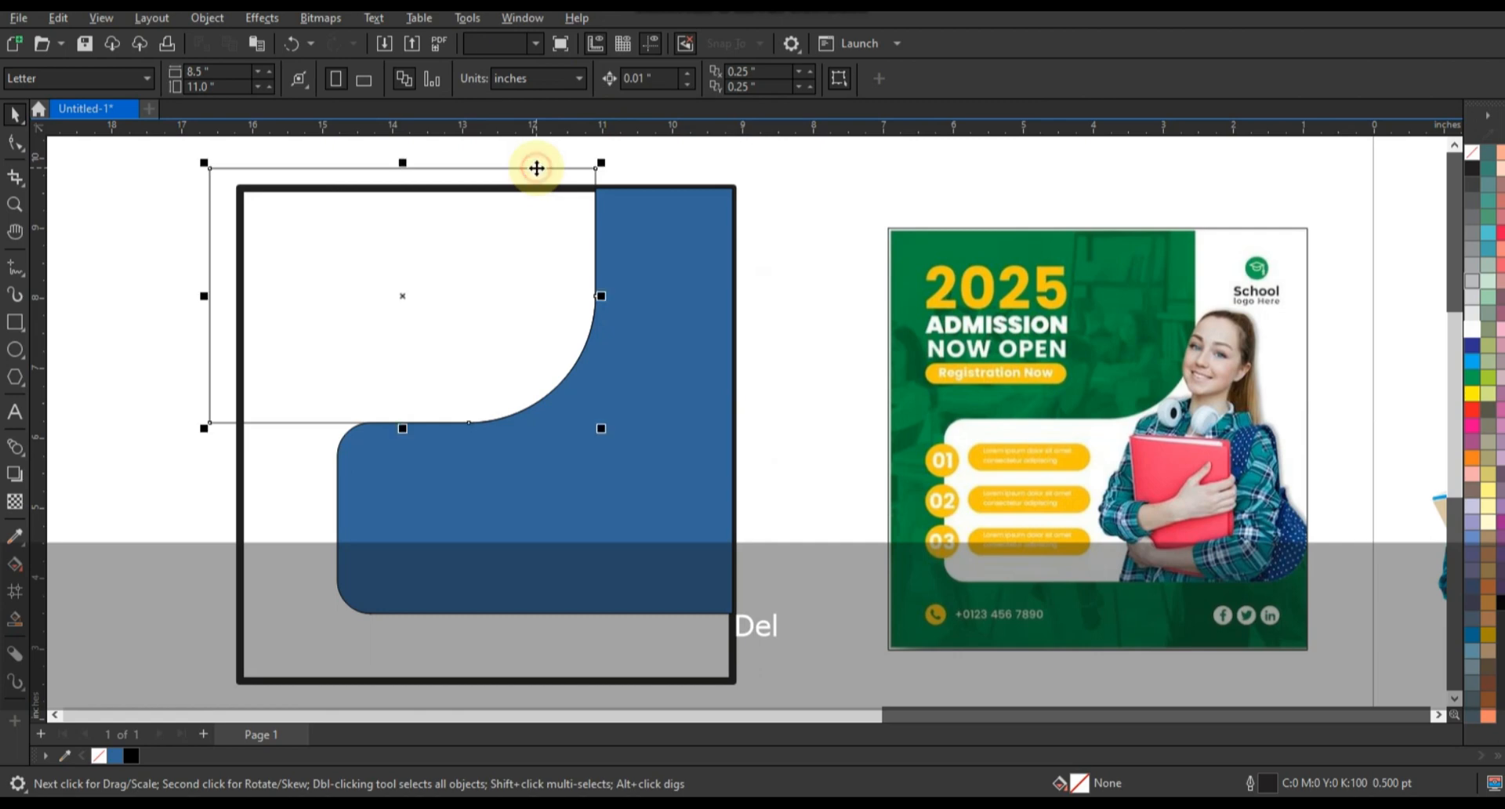
pyautogui.press('Delete')
# - Set the square frame's outline width to 0.5 pt
pyautogui.click(471, 269)
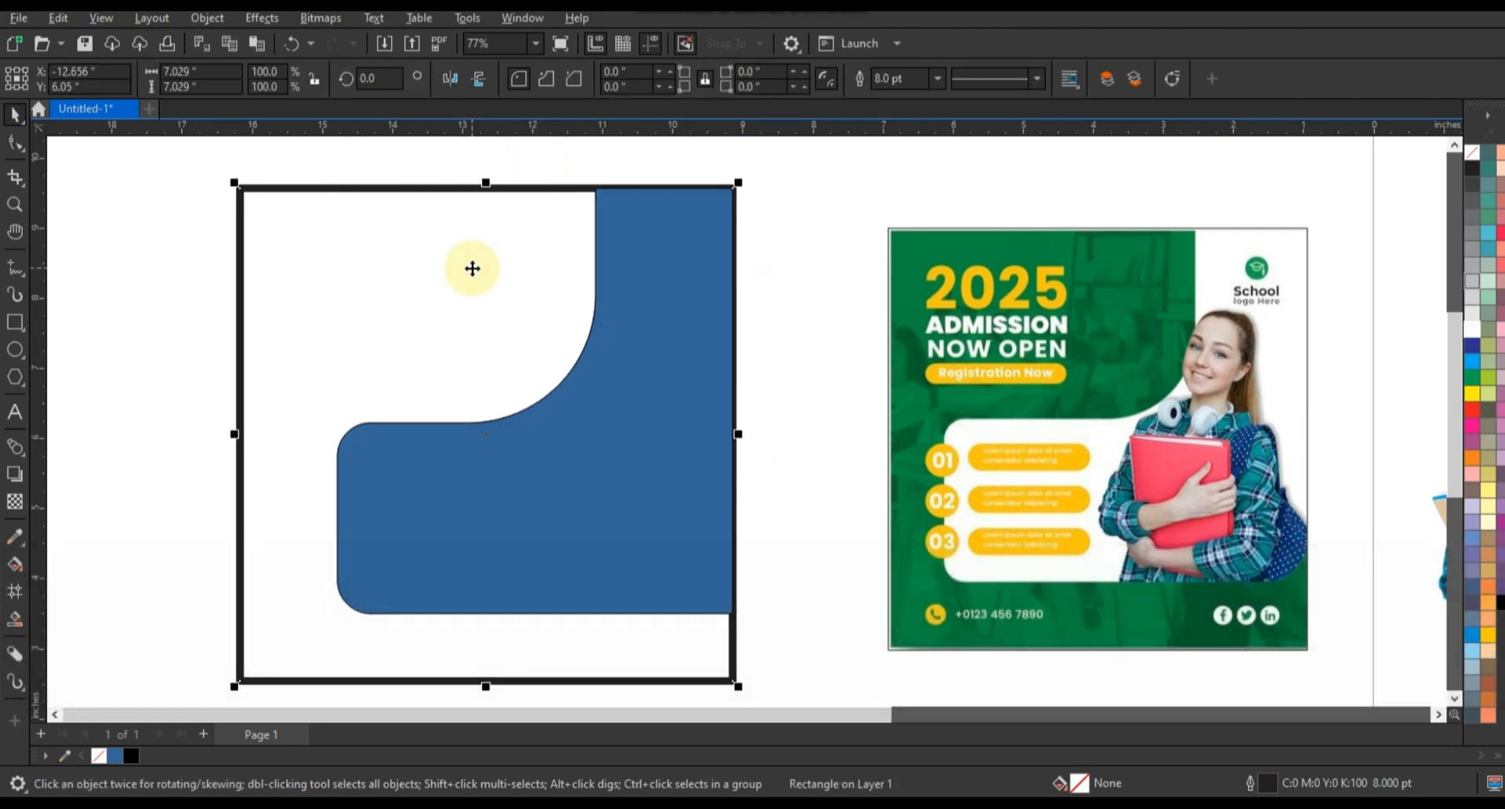
pyautogui.click(934, 78)
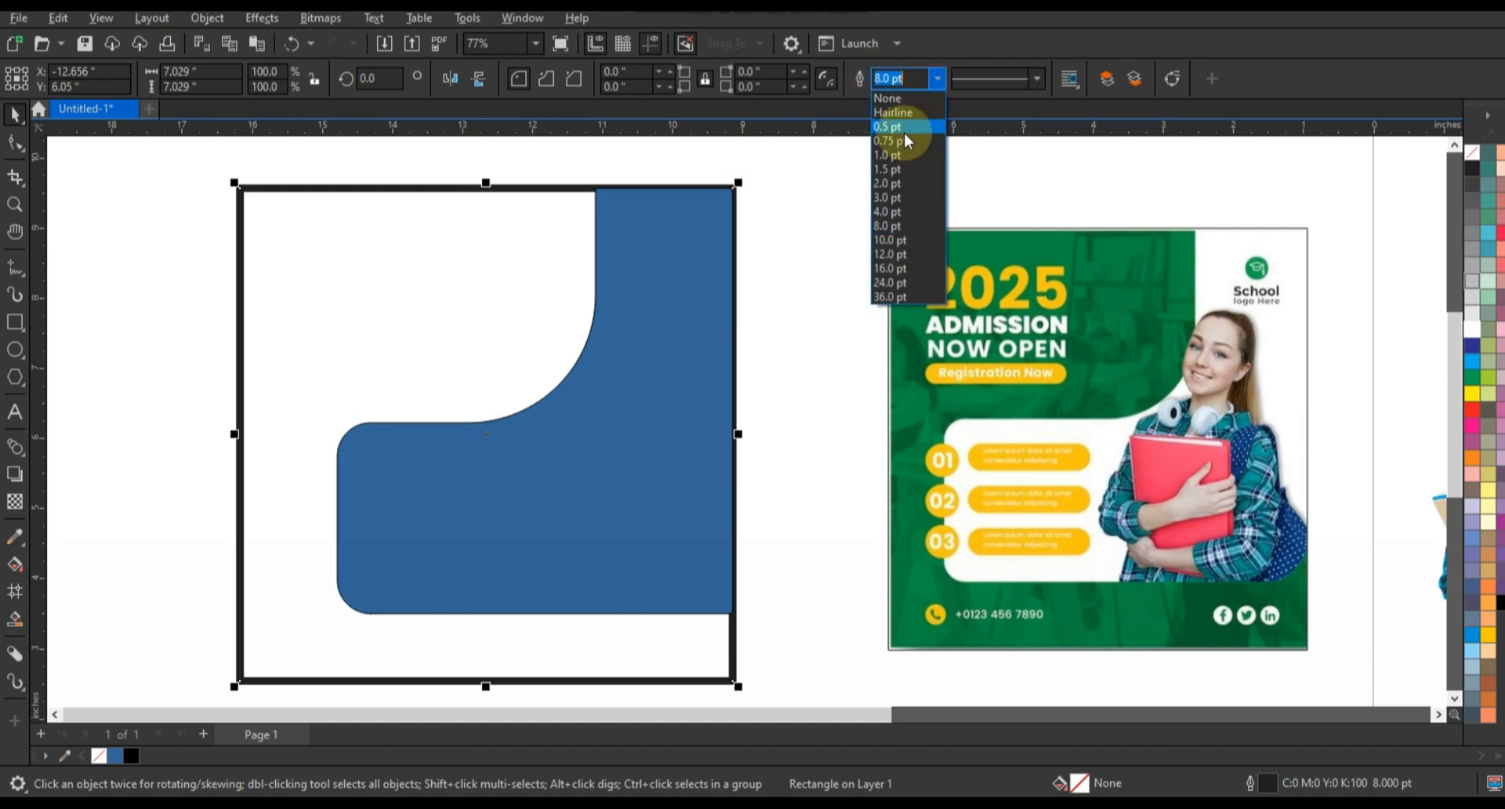
pyautogui.click(902, 128)
pyautogui.click(799, 208)
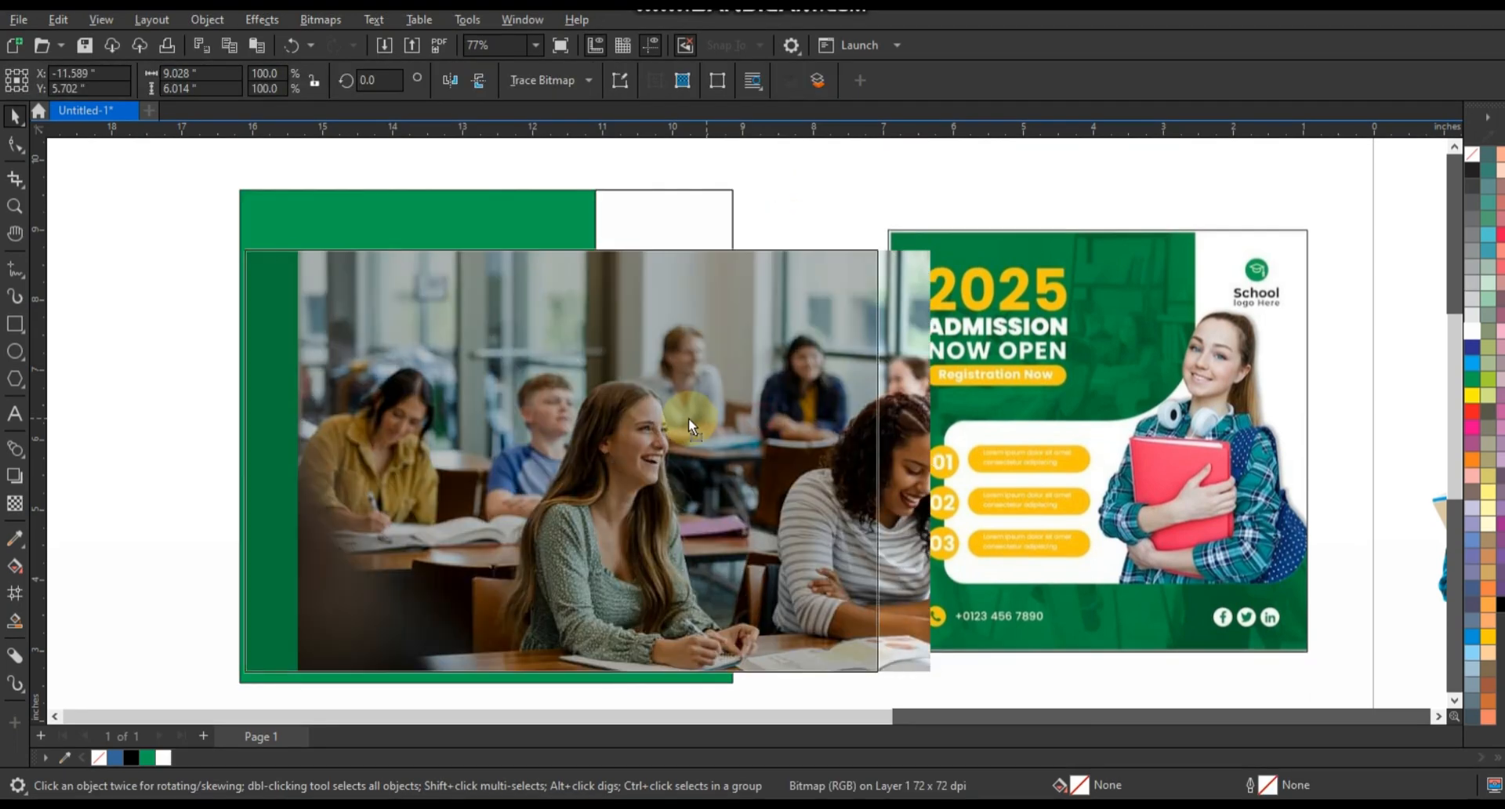
# - Position the classroom photo over the square design and enlarge it to cover it, about 11.02 × 7.34 in
pyautogui.moveTo(689, 417); pyautogui.dragTo(606, 429)
pyautogui.moveTo(853, 256); pyautogui.dragTo(751, 294)
pyautogui.press('F3')
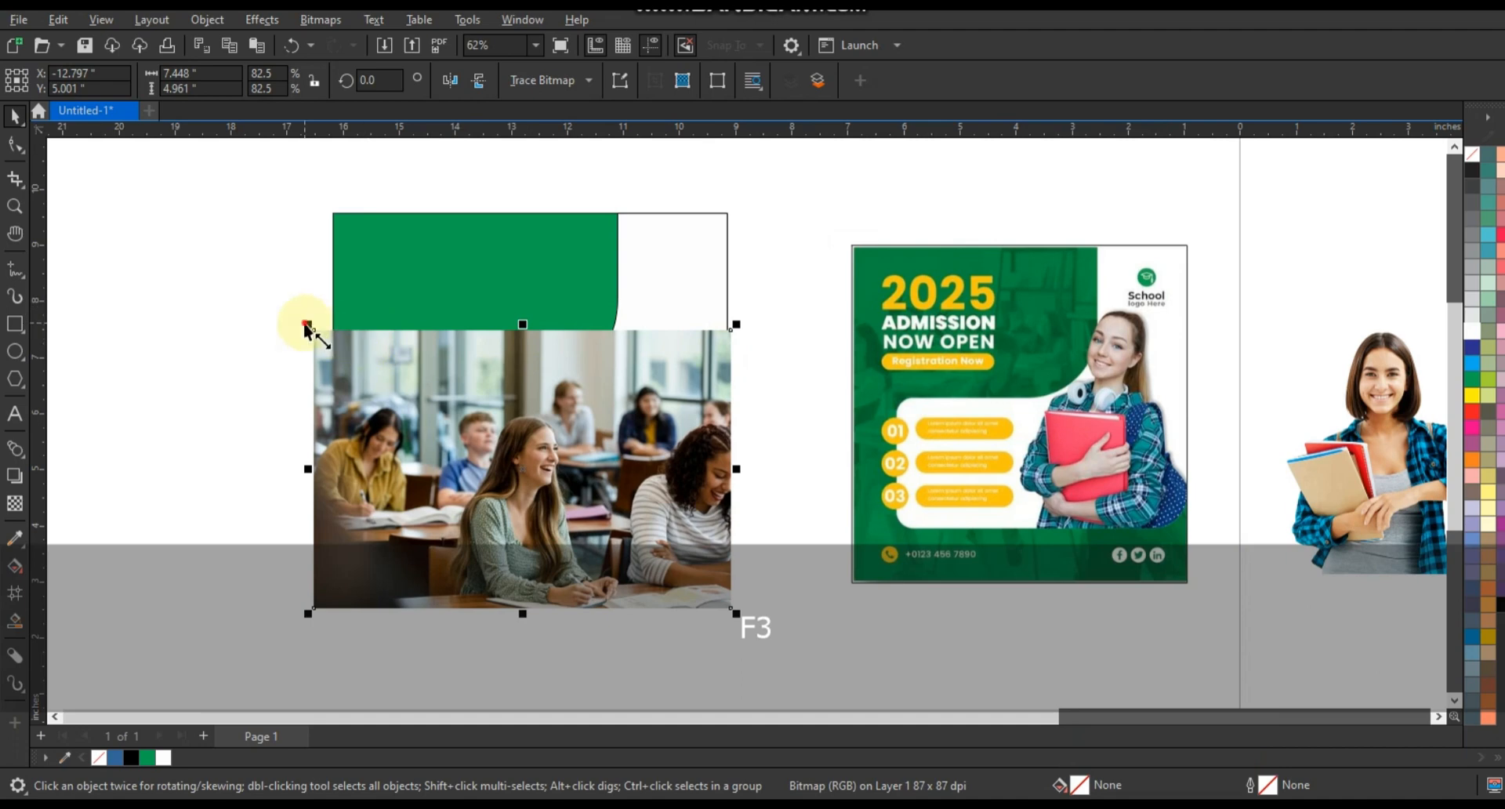
pyautogui.moveTo(305, 327); pyautogui.dragTo(116, 198)
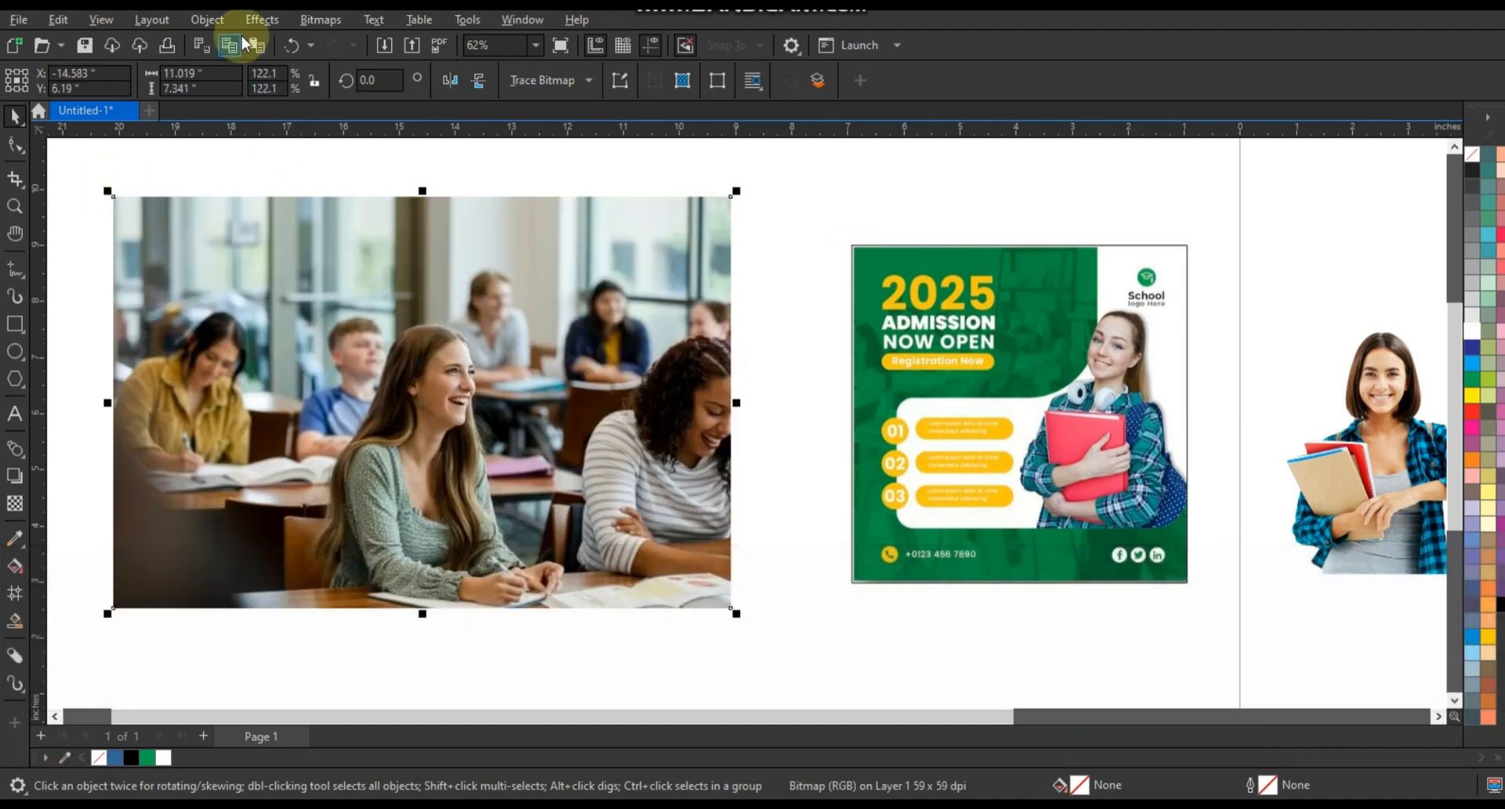
# - Convert the classroom photo to an 8-bit grayscale bitmap at 300 dpi
pyautogui.click(314, 21)
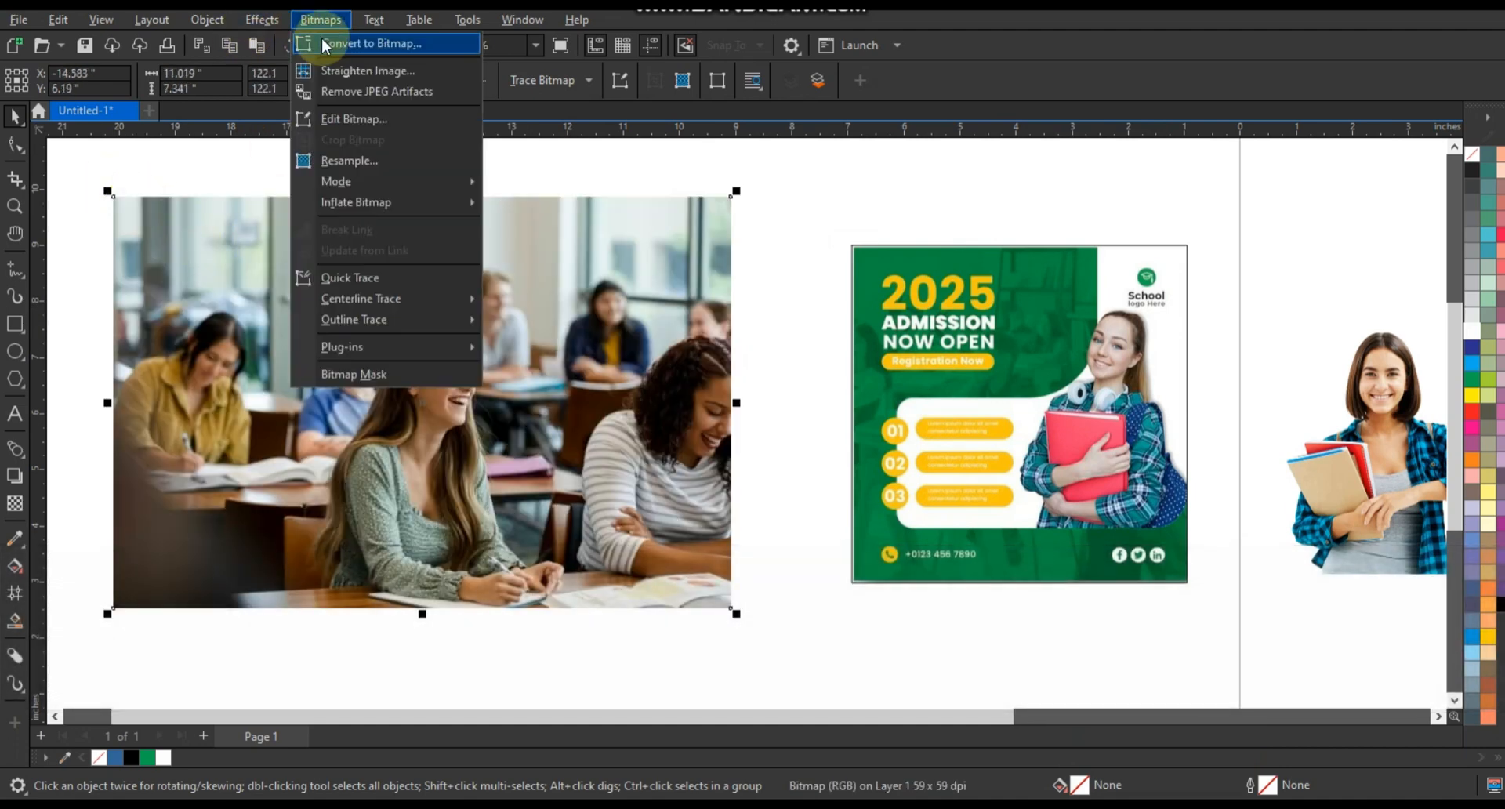
pyautogui.click(324, 45)
pyautogui.click(788, 347)
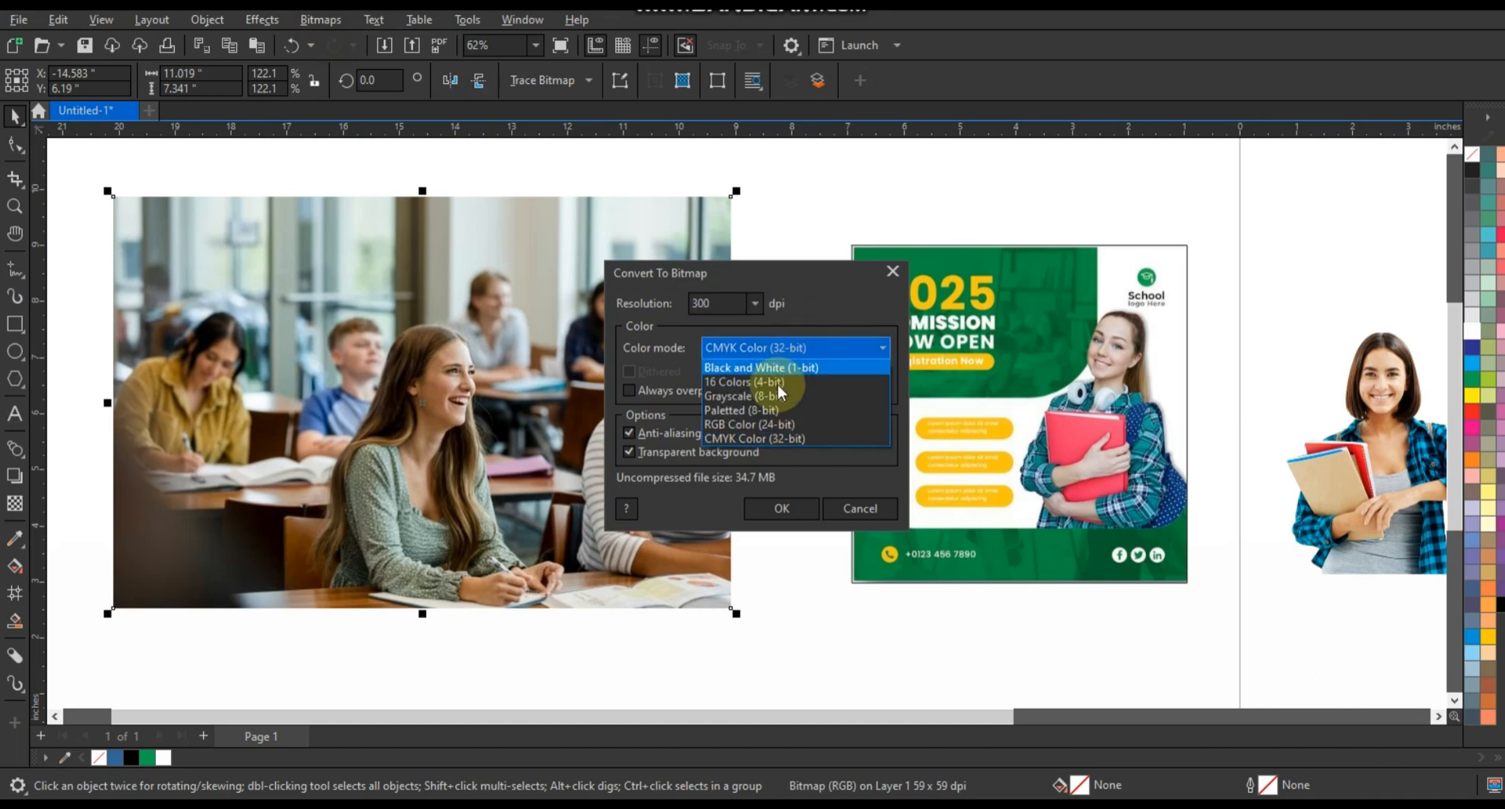
pyautogui.click(772, 397)
pyautogui.click(776, 507)
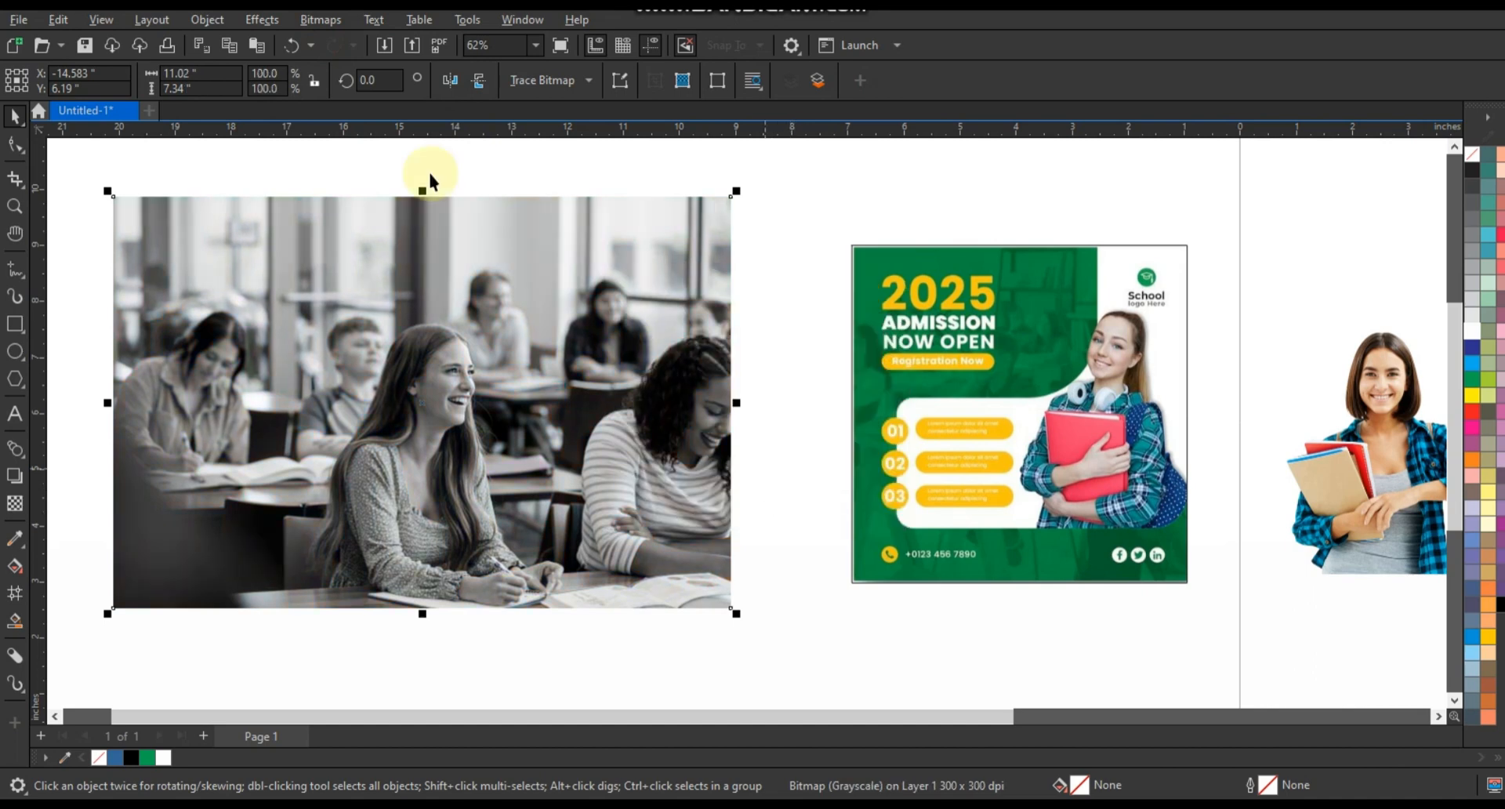
# - Convert the grayscale photo to a 32-bit CMYK color bitmap at 300 dpi
pyautogui.click(319, 19)
pyautogui.click(337, 44)
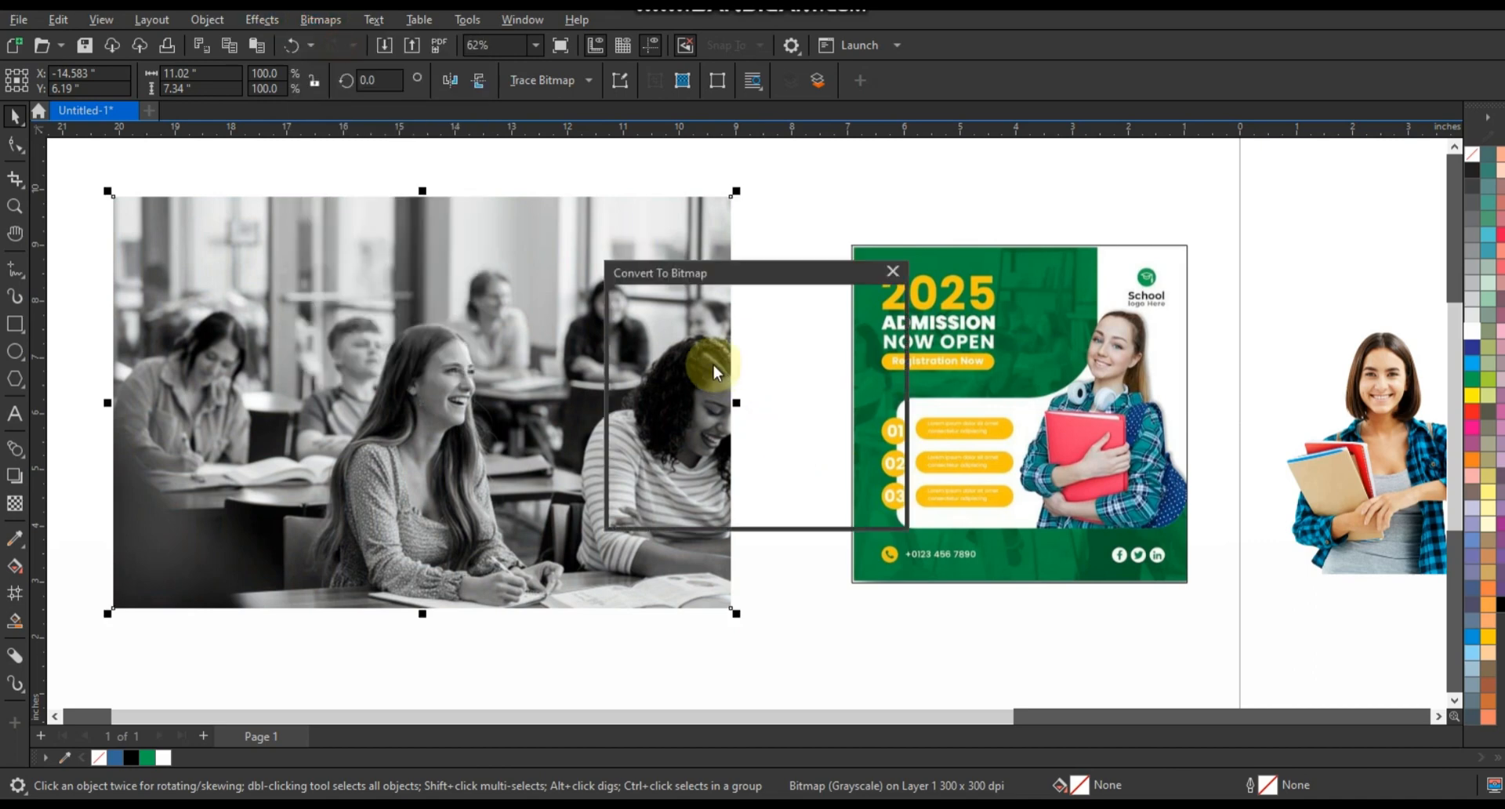
pyautogui.click(722, 362)
pyautogui.click(722, 443)
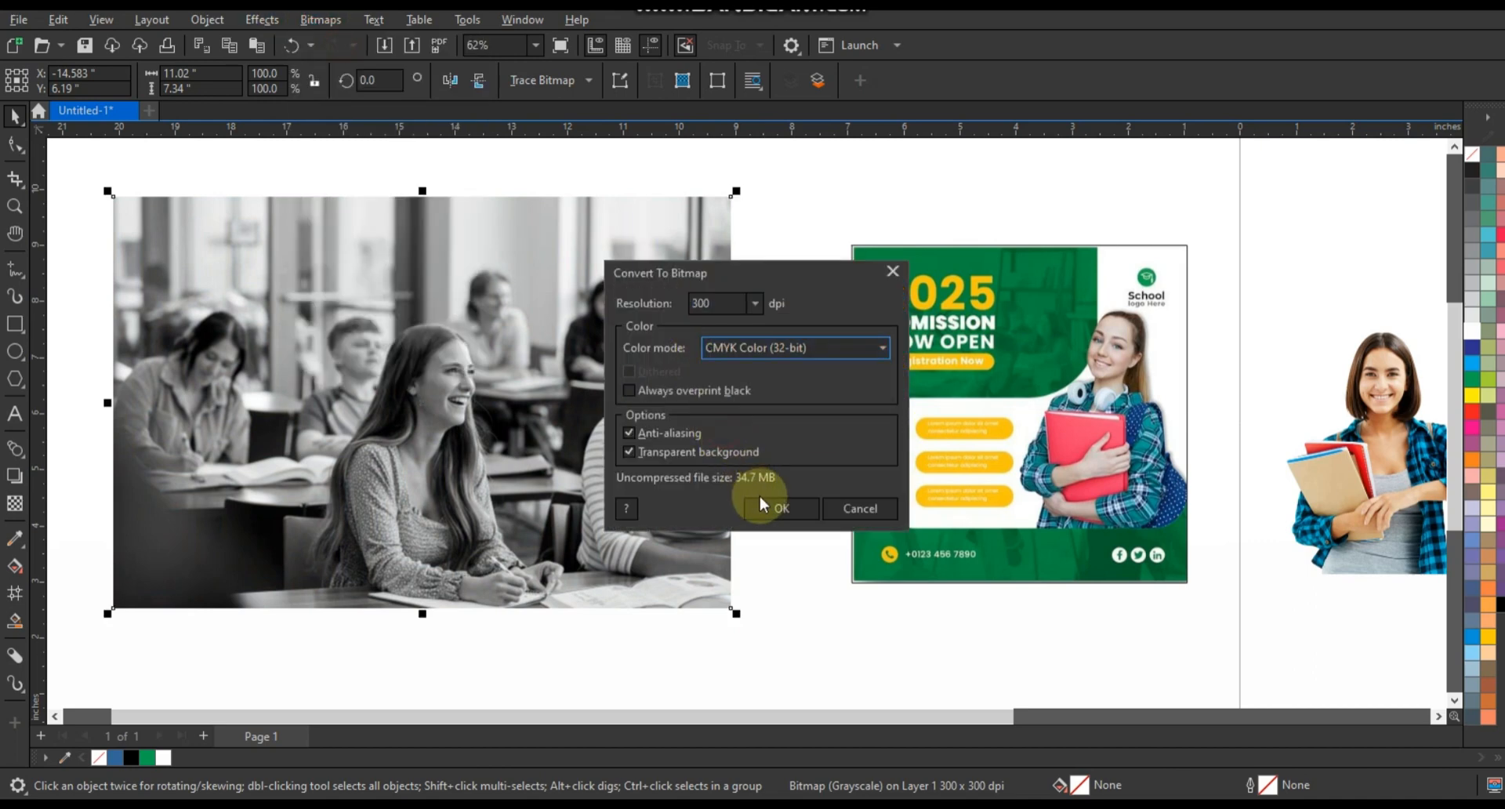
pyautogui.click(762, 509)
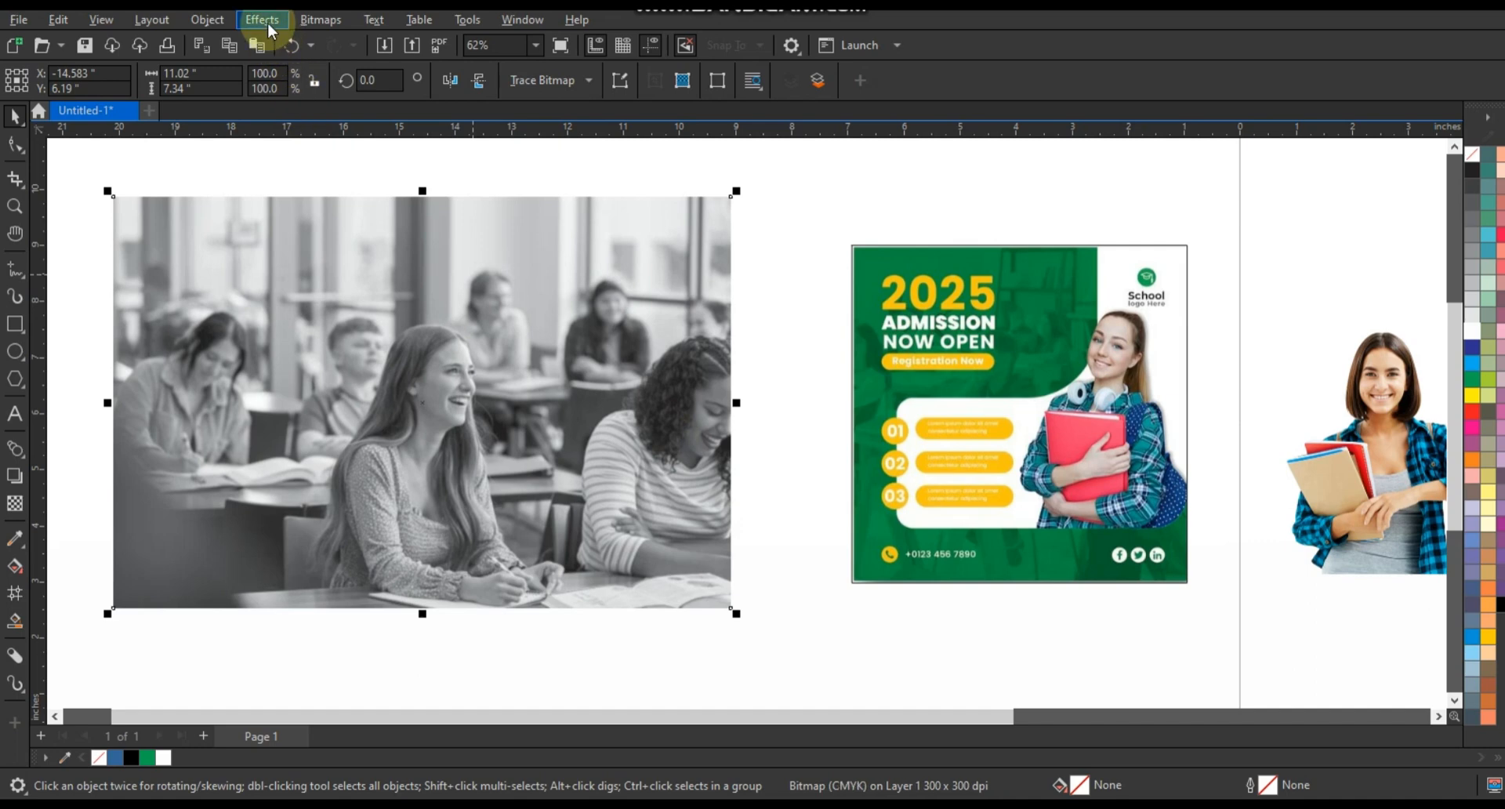
# - Tint the classroom photo green with Color Balance: Cyan–Red -27, Magenta–Green 20, Yellow–Blue -32
pyautogui.click(263, 21)
pyautogui.moveTo(285, 63)
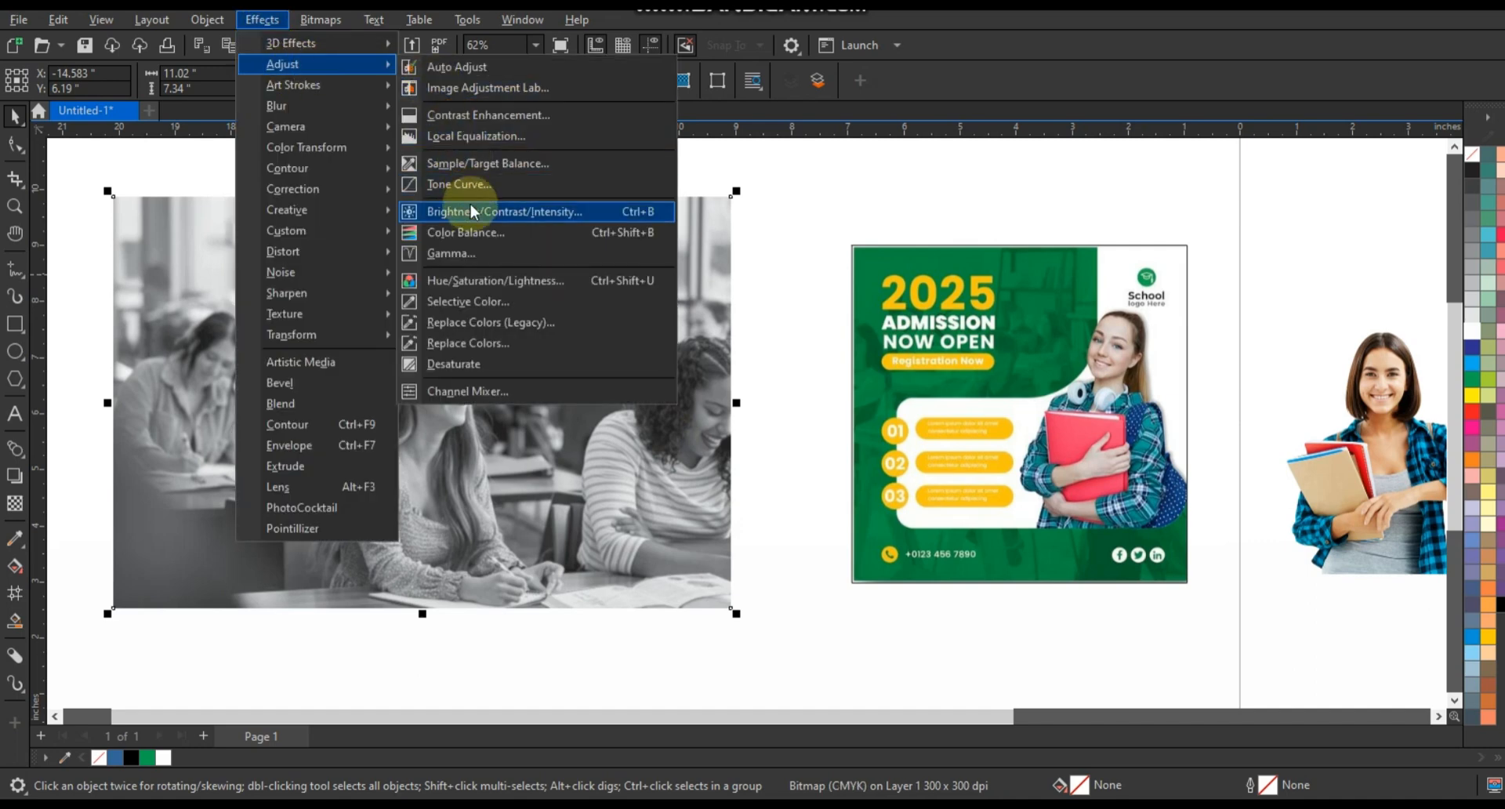
pyautogui.click(470, 232)
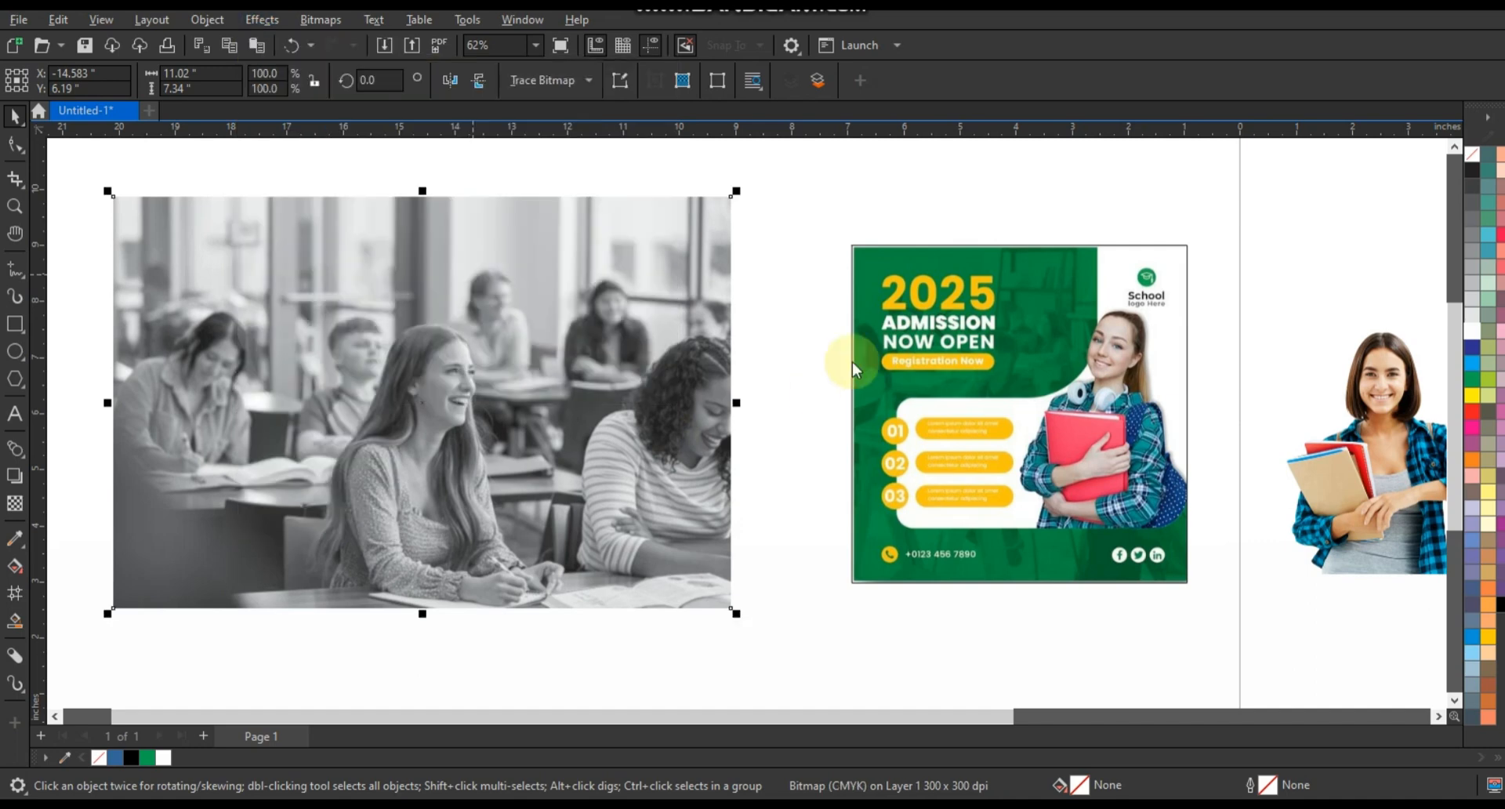
pyautogui.moveTo(746, 245); pyautogui.dragTo(792, 394)
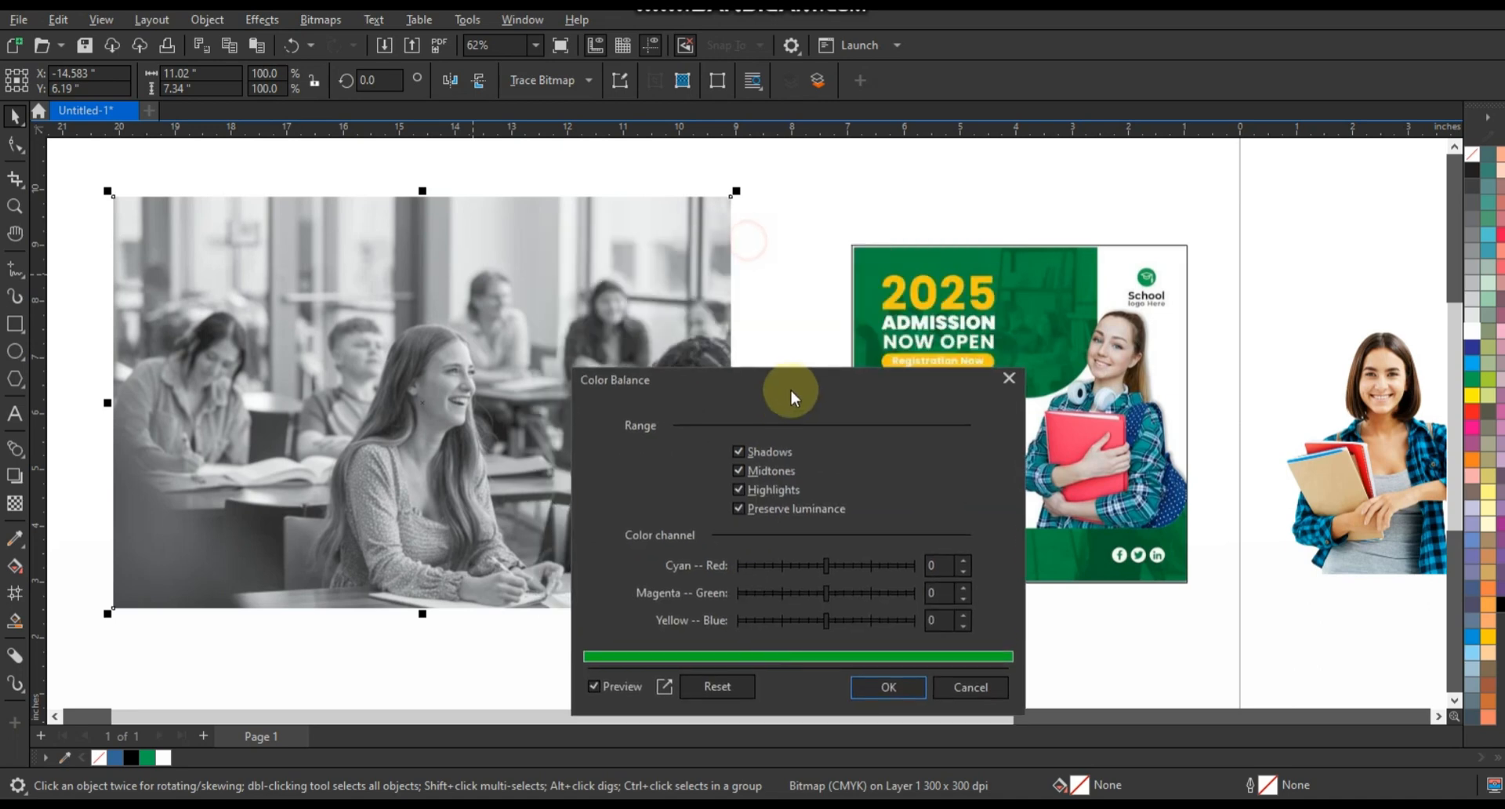
pyautogui.moveTo(828, 569); pyautogui.dragTo(837, 598)
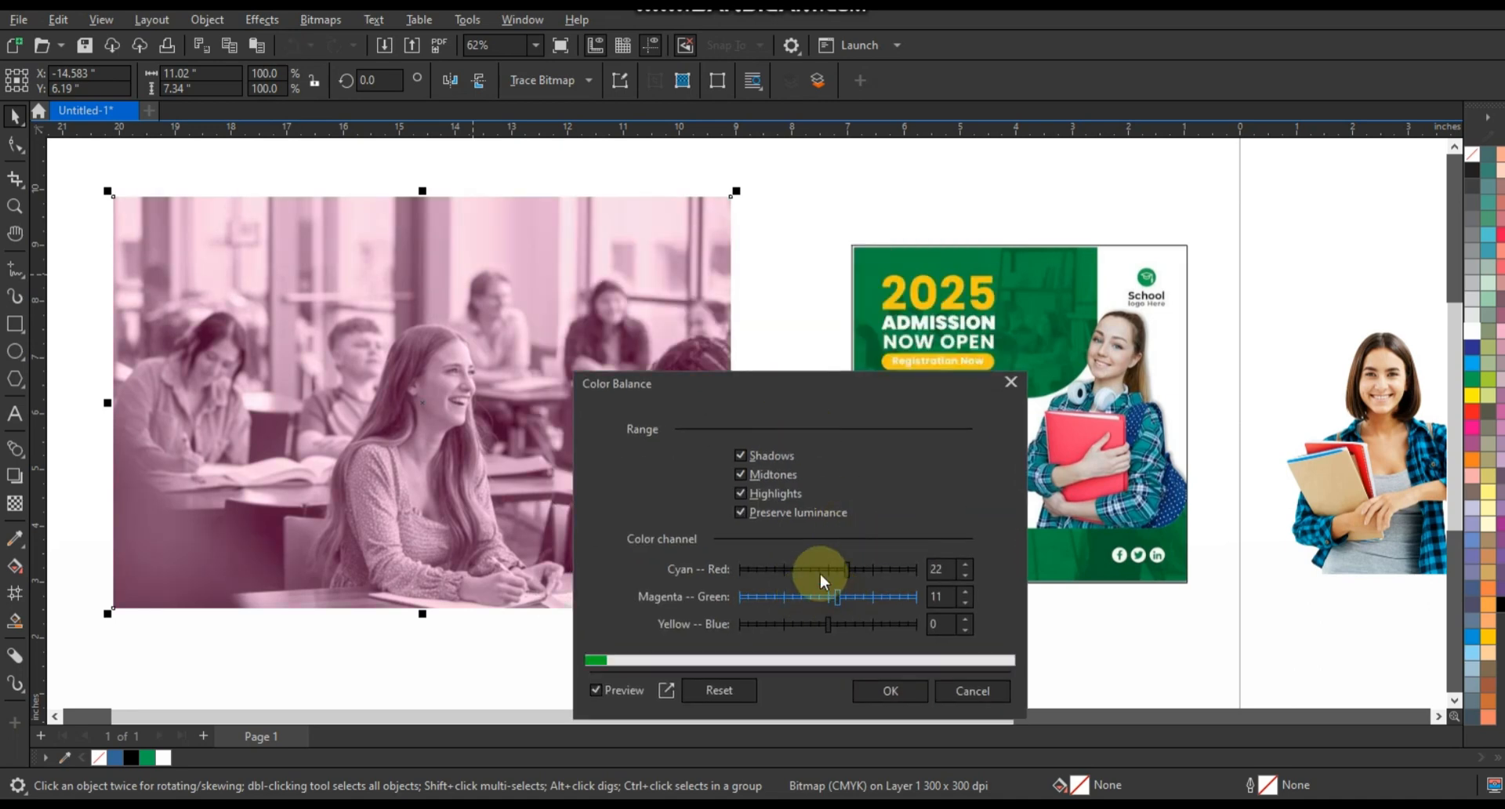
pyautogui.click(819, 571)
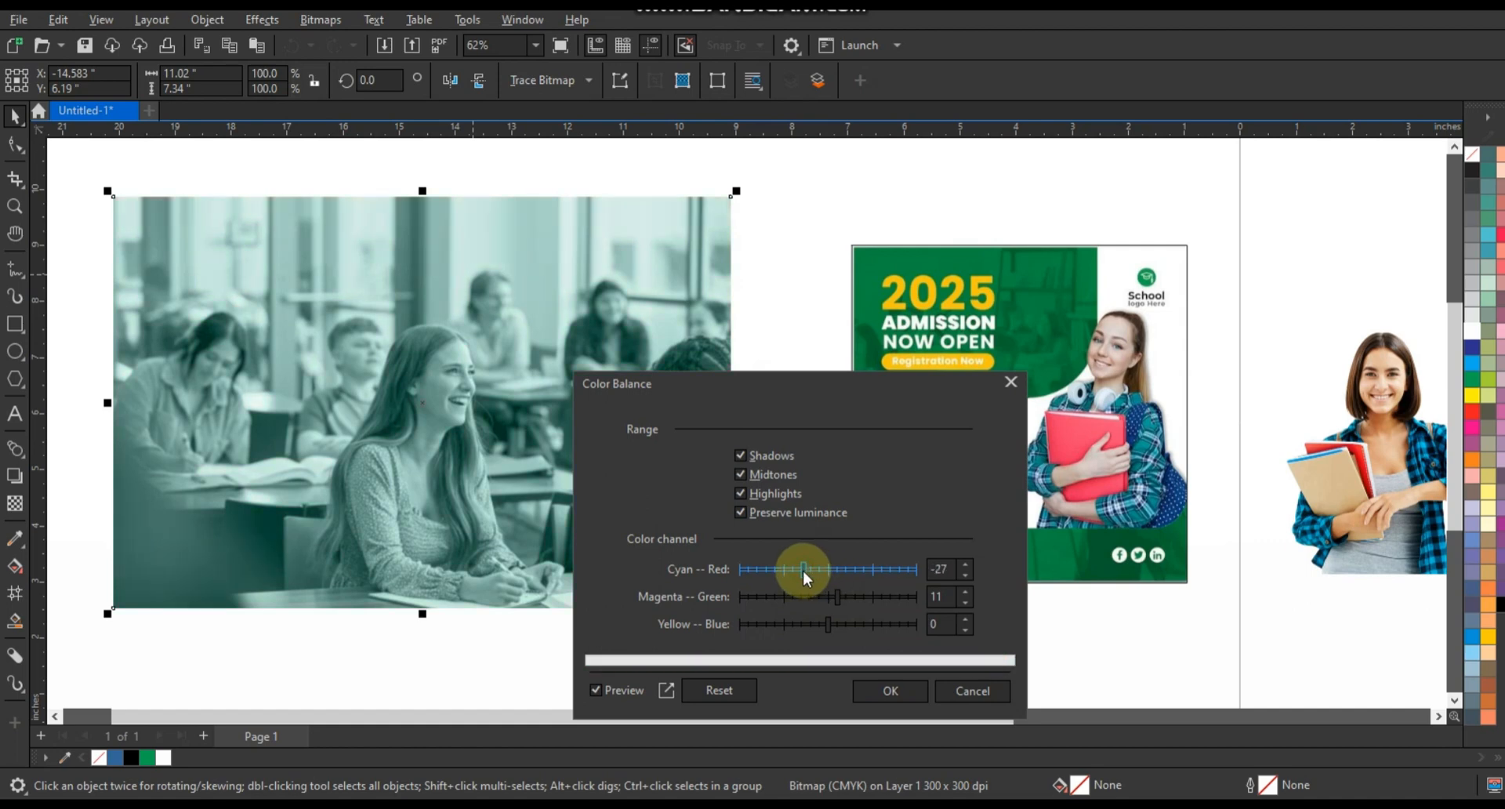
pyautogui.click(848, 625)
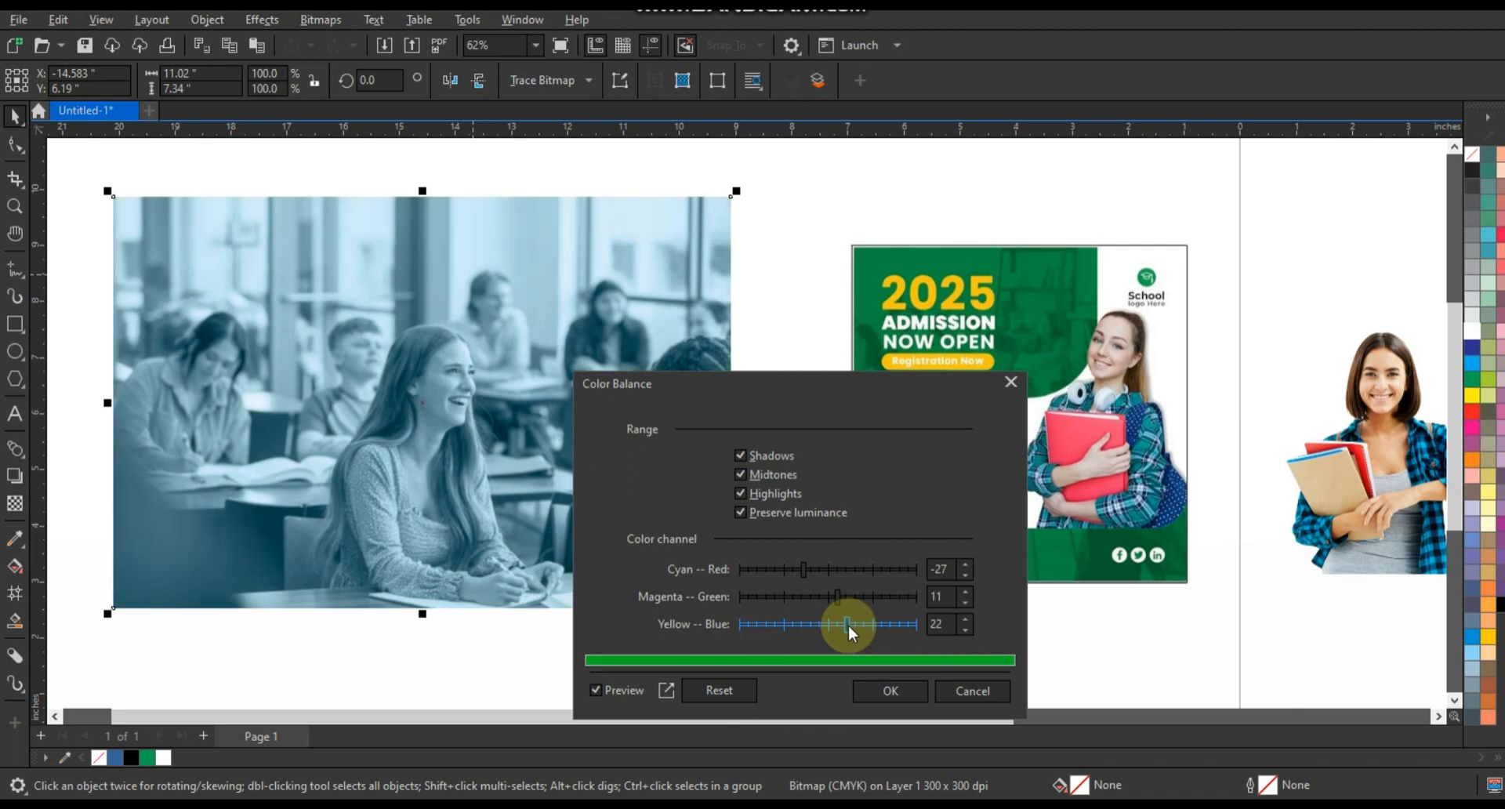
pyautogui.moveTo(848, 625); pyautogui.dragTo(801, 627)
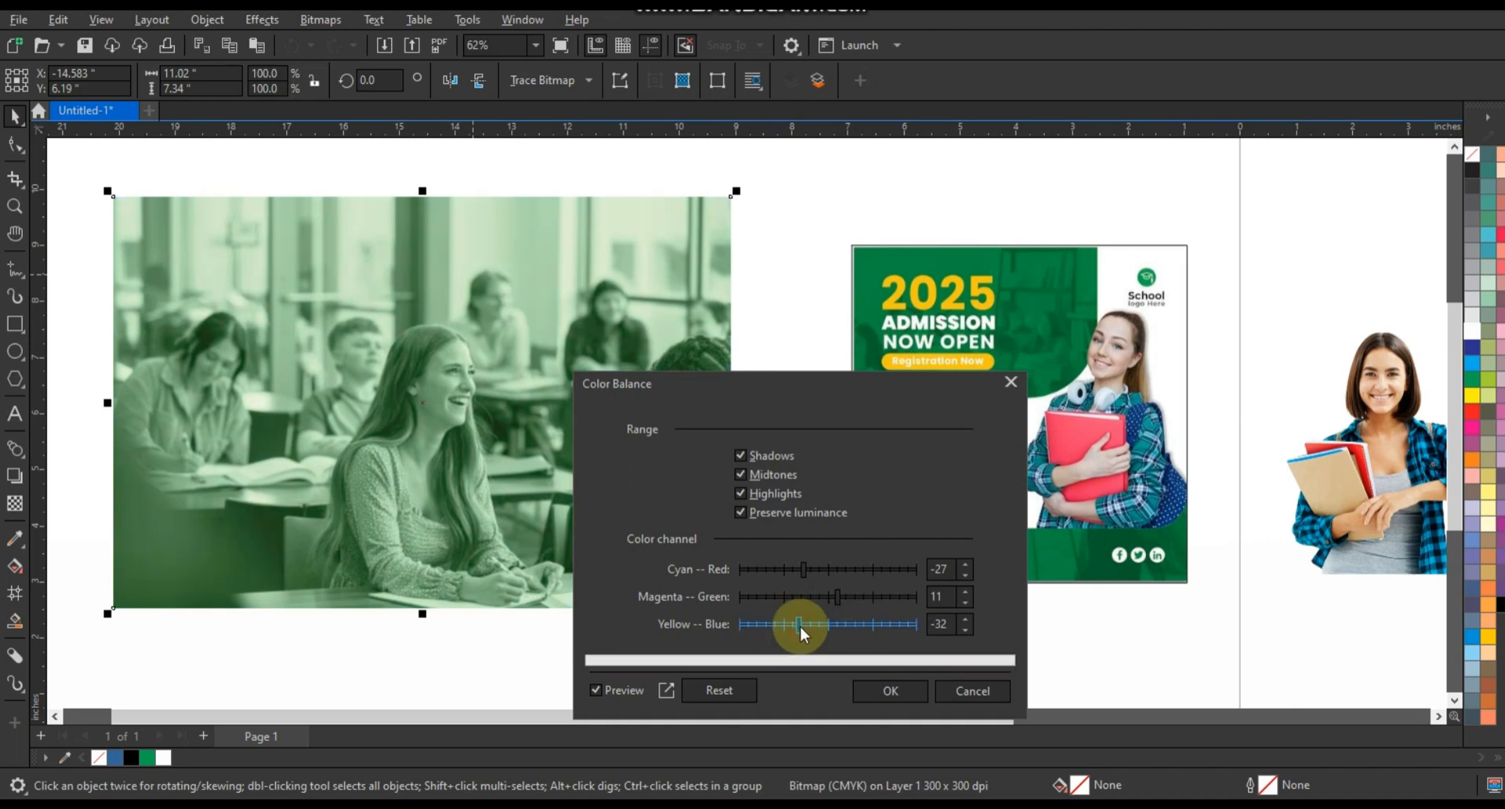
pyautogui.click(846, 599)
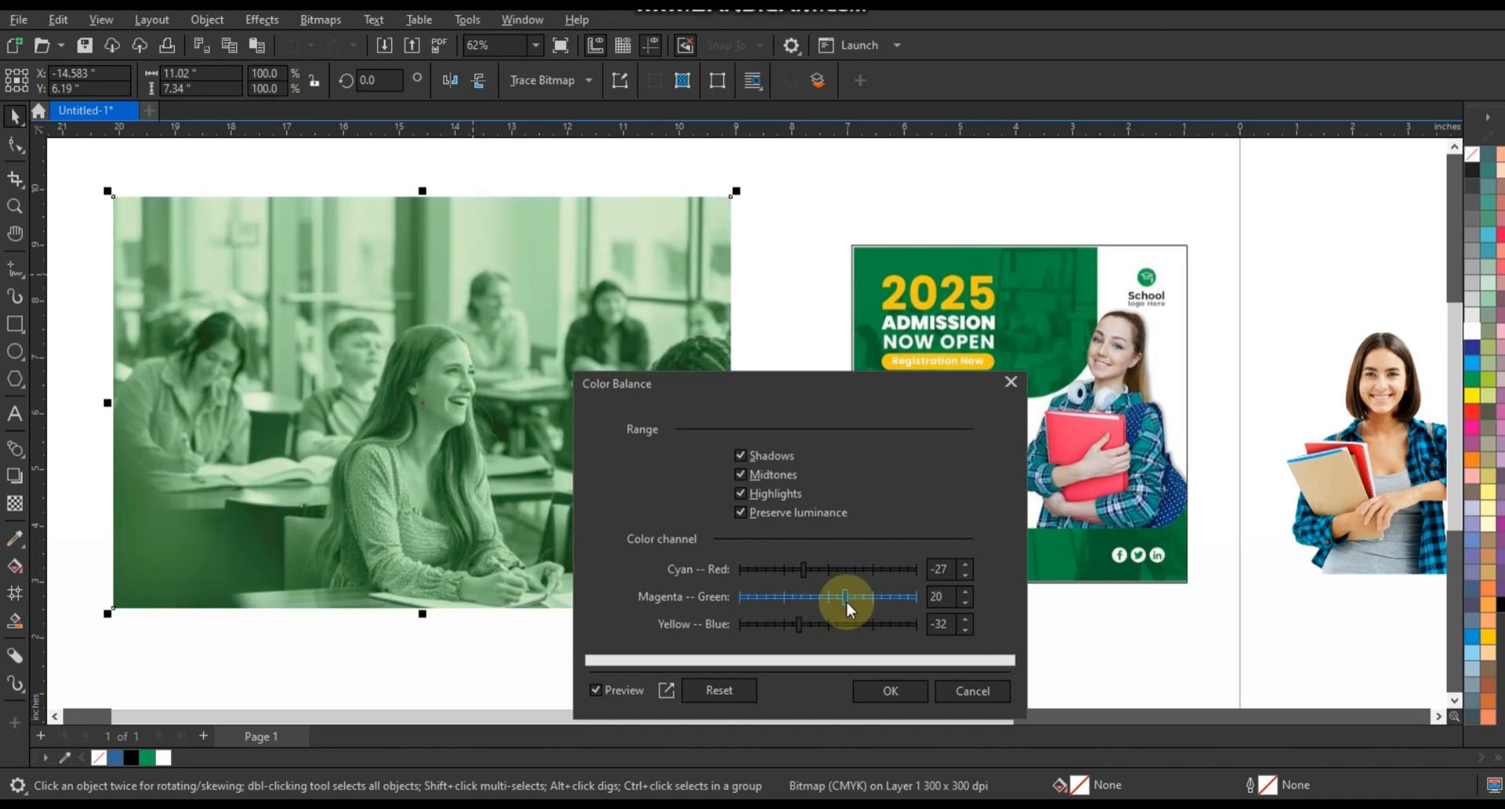
pyautogui.click(892, 691)
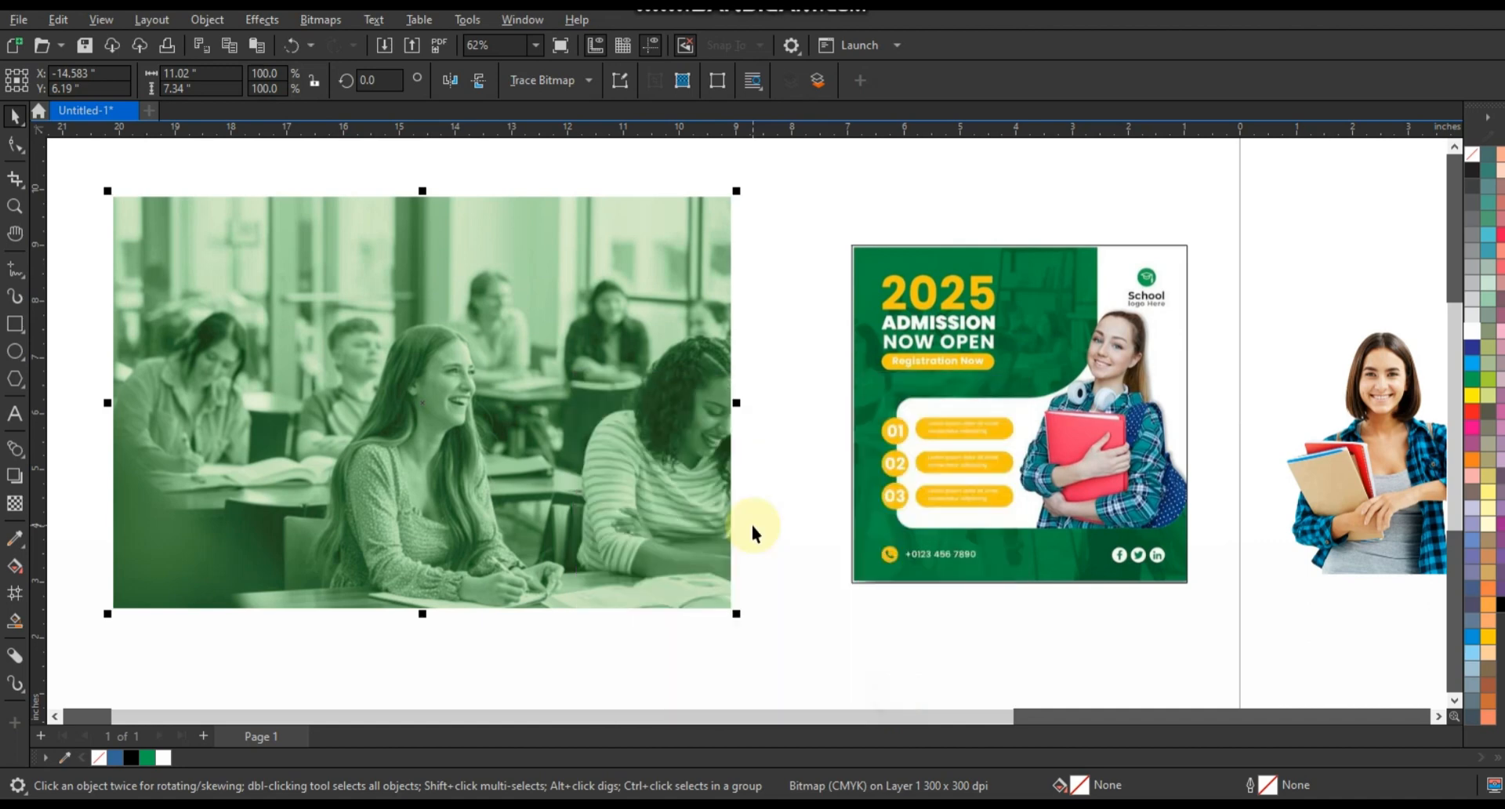
# - Send the green classroom photo to the back and PowerClip it inside the square frame
pyautogui.hotkey('shift', 'pagedown')
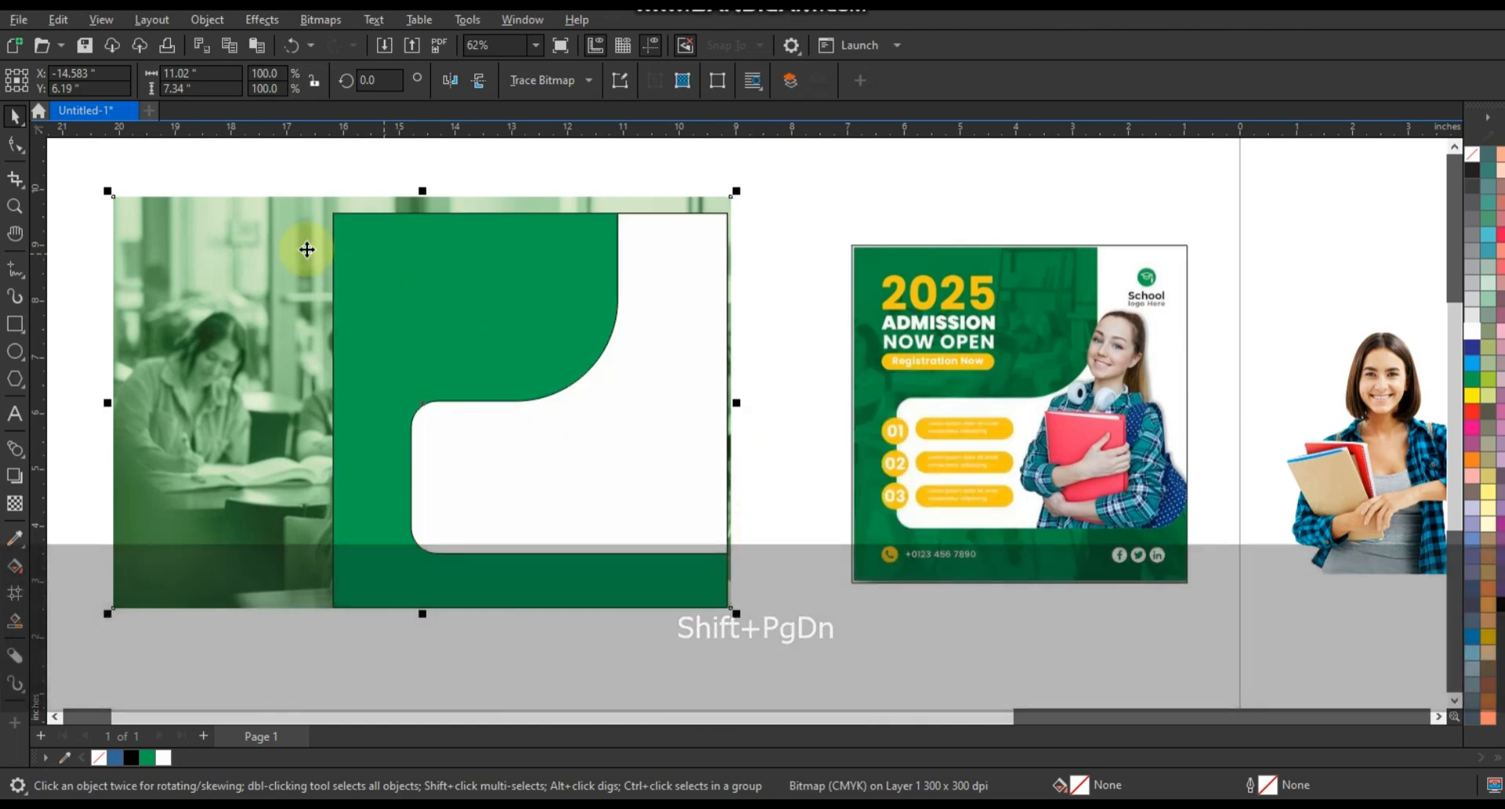
pyautogui.rightClick(259, 243)
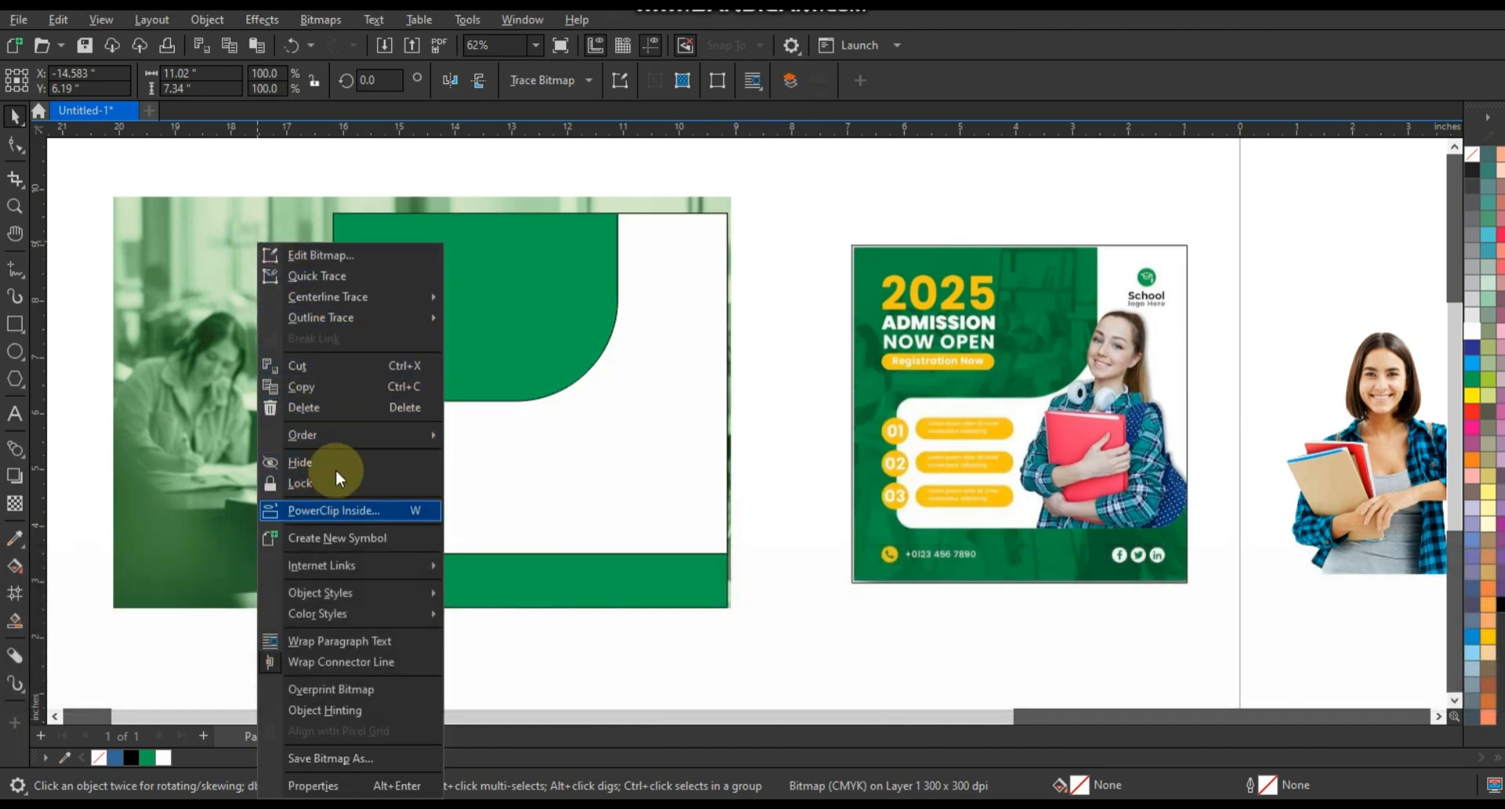
pyautogui.click(333, 510)
pyautogui.click(437, 286)
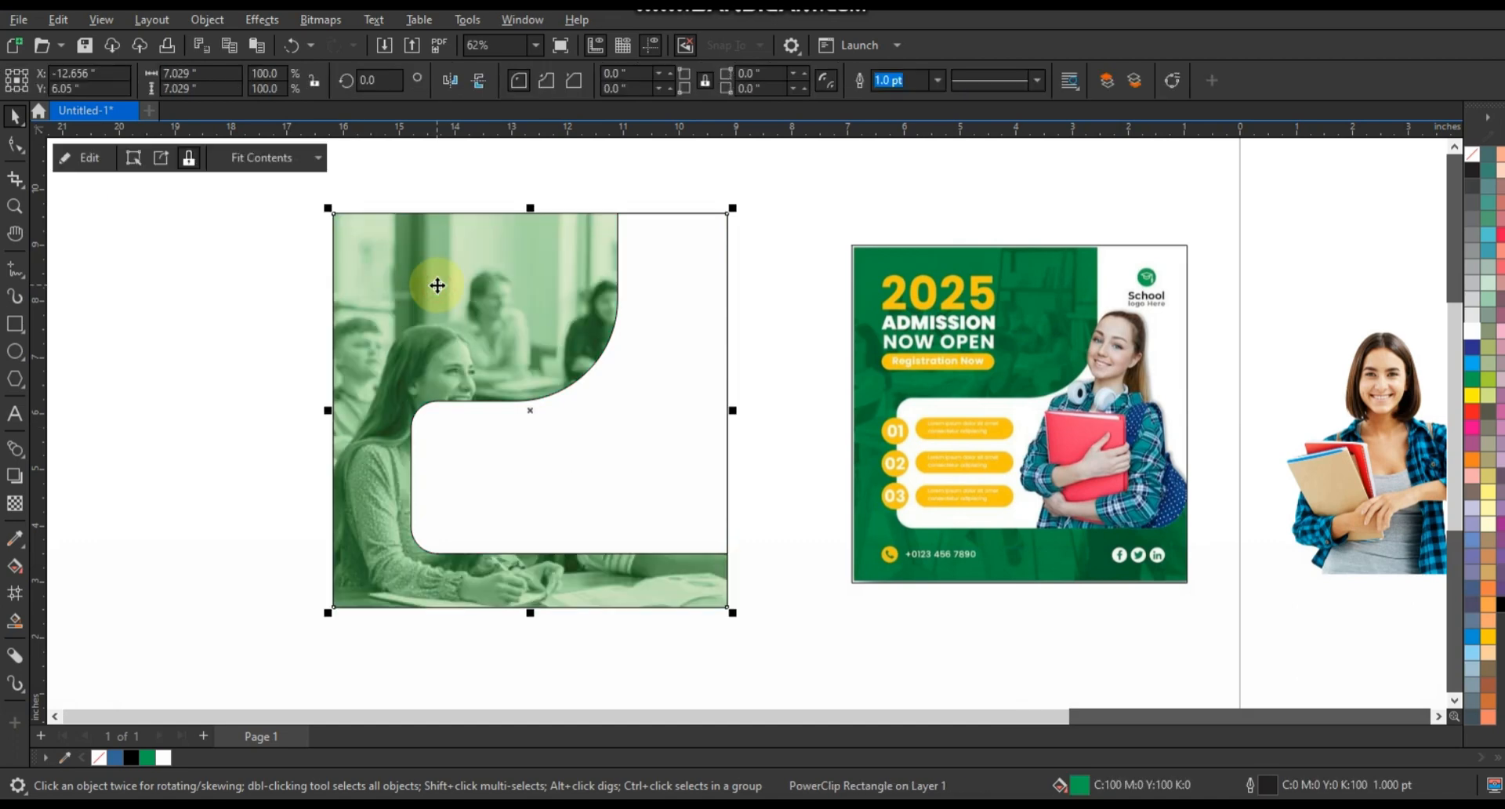
# - Inside the square's PowerClip contents, cover the photo with a green rectangle of about 7.32 × 7.44 in
pyautogui.rightClick(436, 286)
pyautogui.click(494, 249)
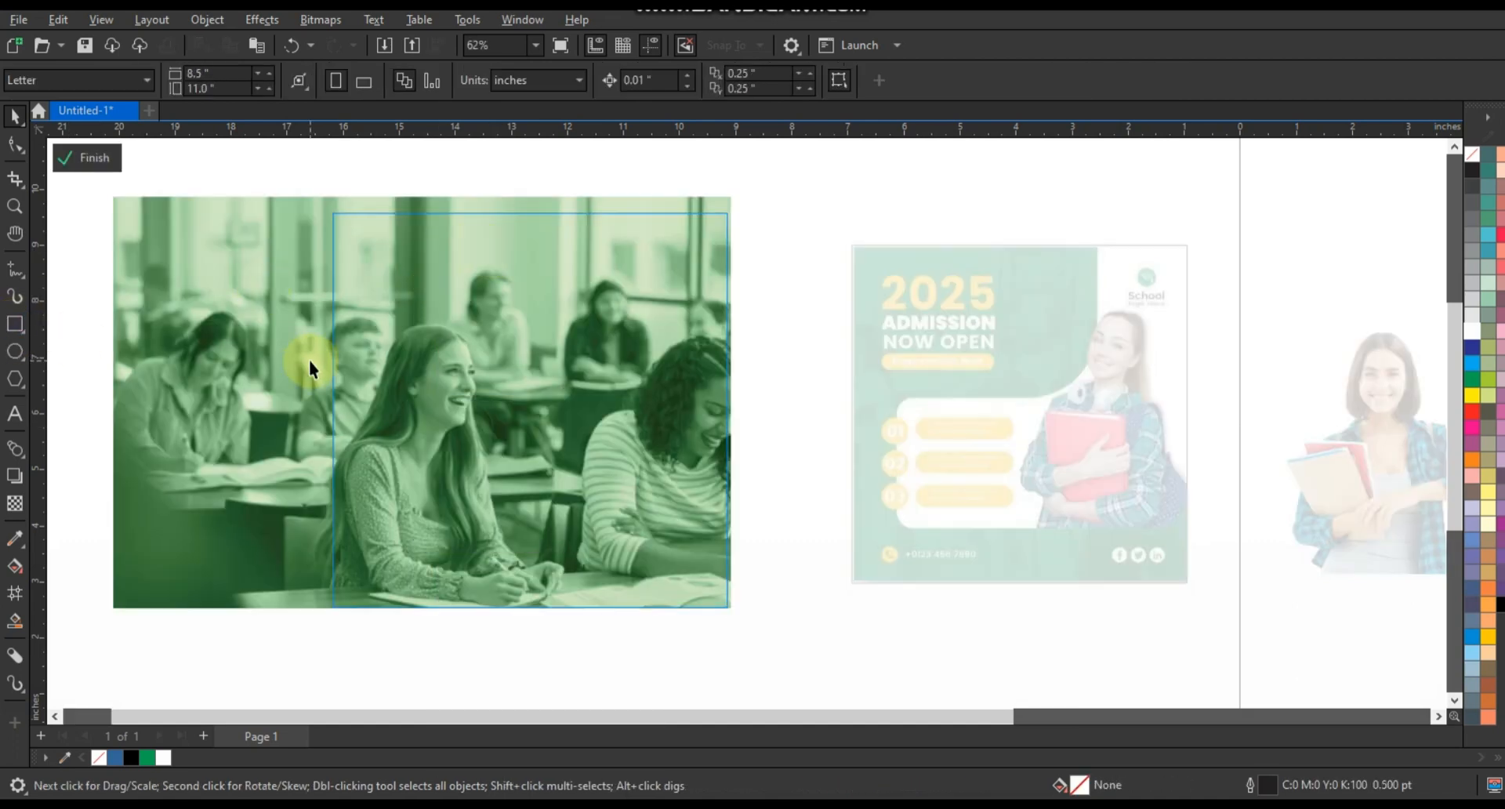
pyautogui.click(14, 324)
pyautogui.moveTo(330, 196); pyautogui.dragTo(737, 613)
pyautogui.click(14, 116)
pyautogui.click(1472, 379)
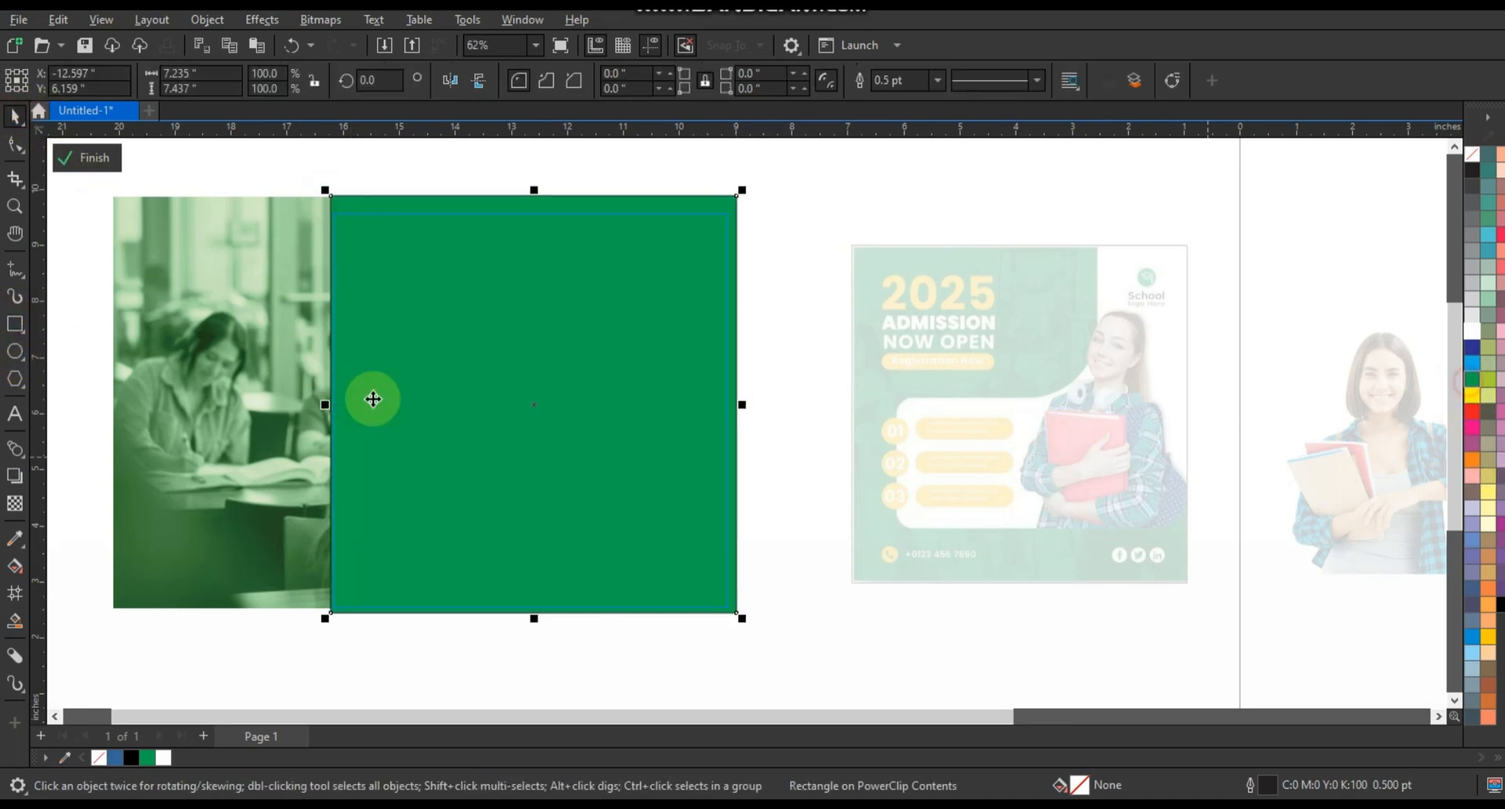
pyautogui.moveTo(316, 404); pyautogui.dragTo(312, 404)
# - Apply a uniform transparency of 26 to the green rectangle and finish editing the PowerClip
pyautogui.click(15, 504)
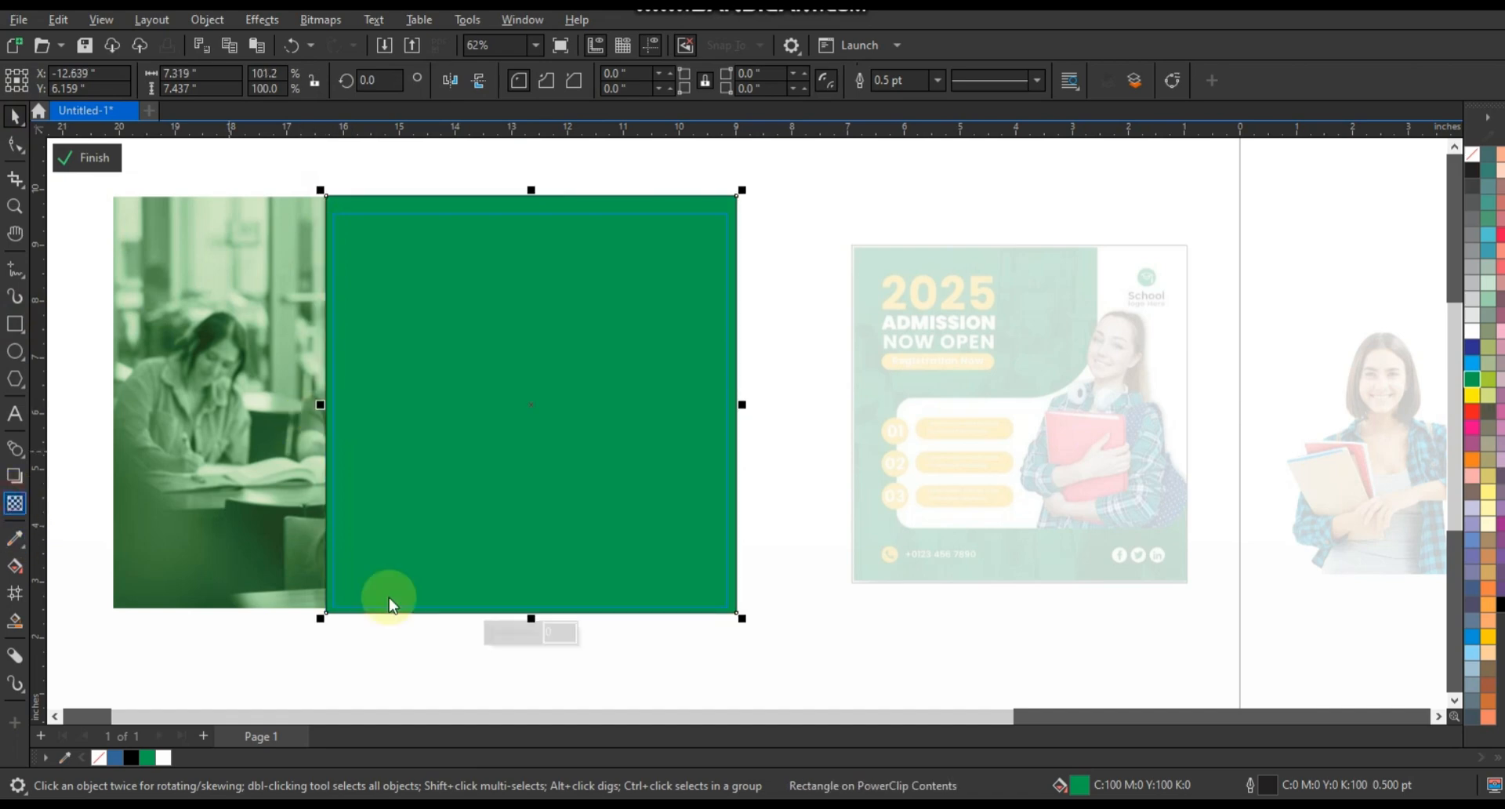
pyautogui.click(498, 631)
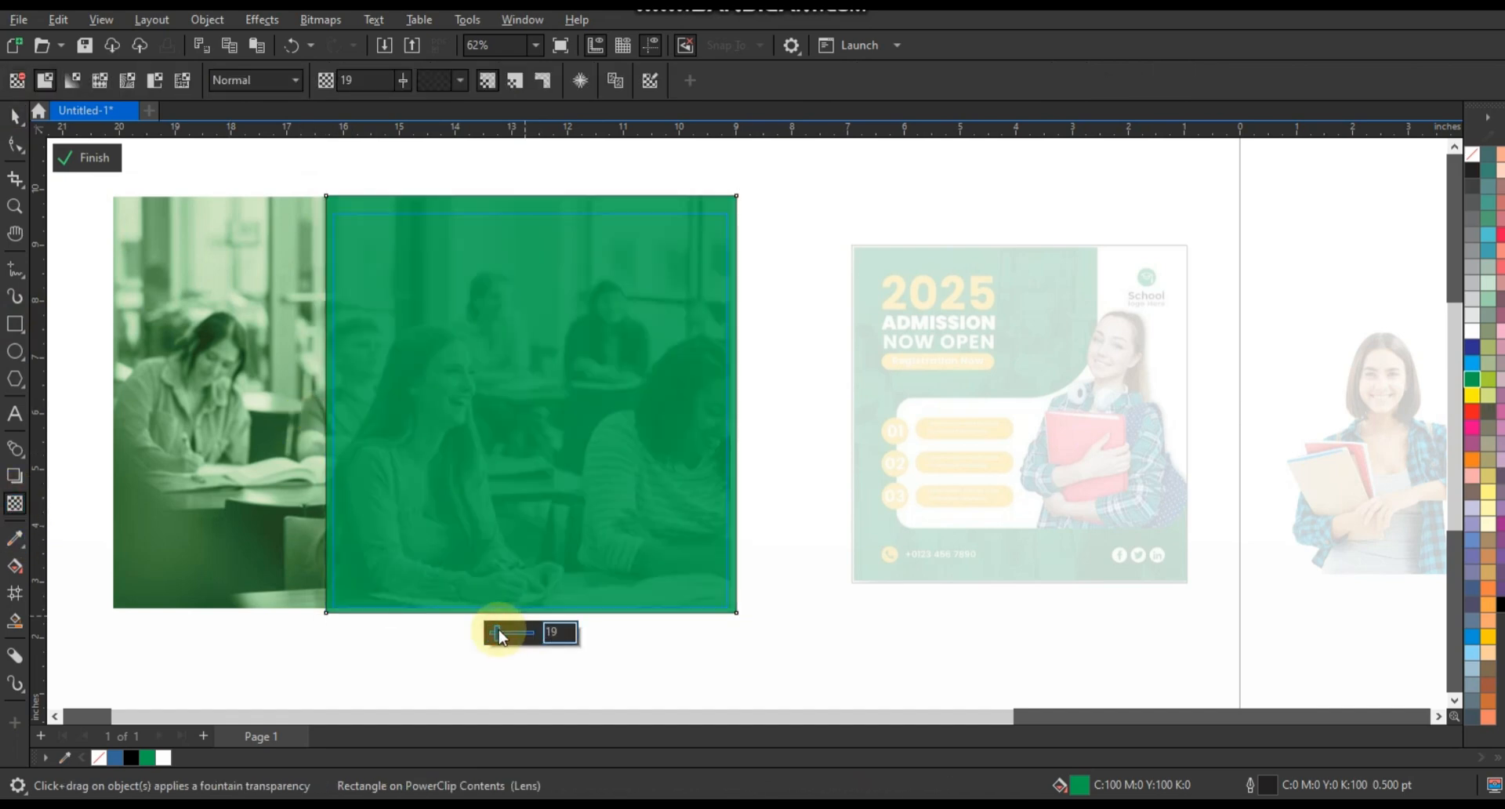
pyautogui.moveTo(501, 636); pyautogui.dragTo(505, 636)
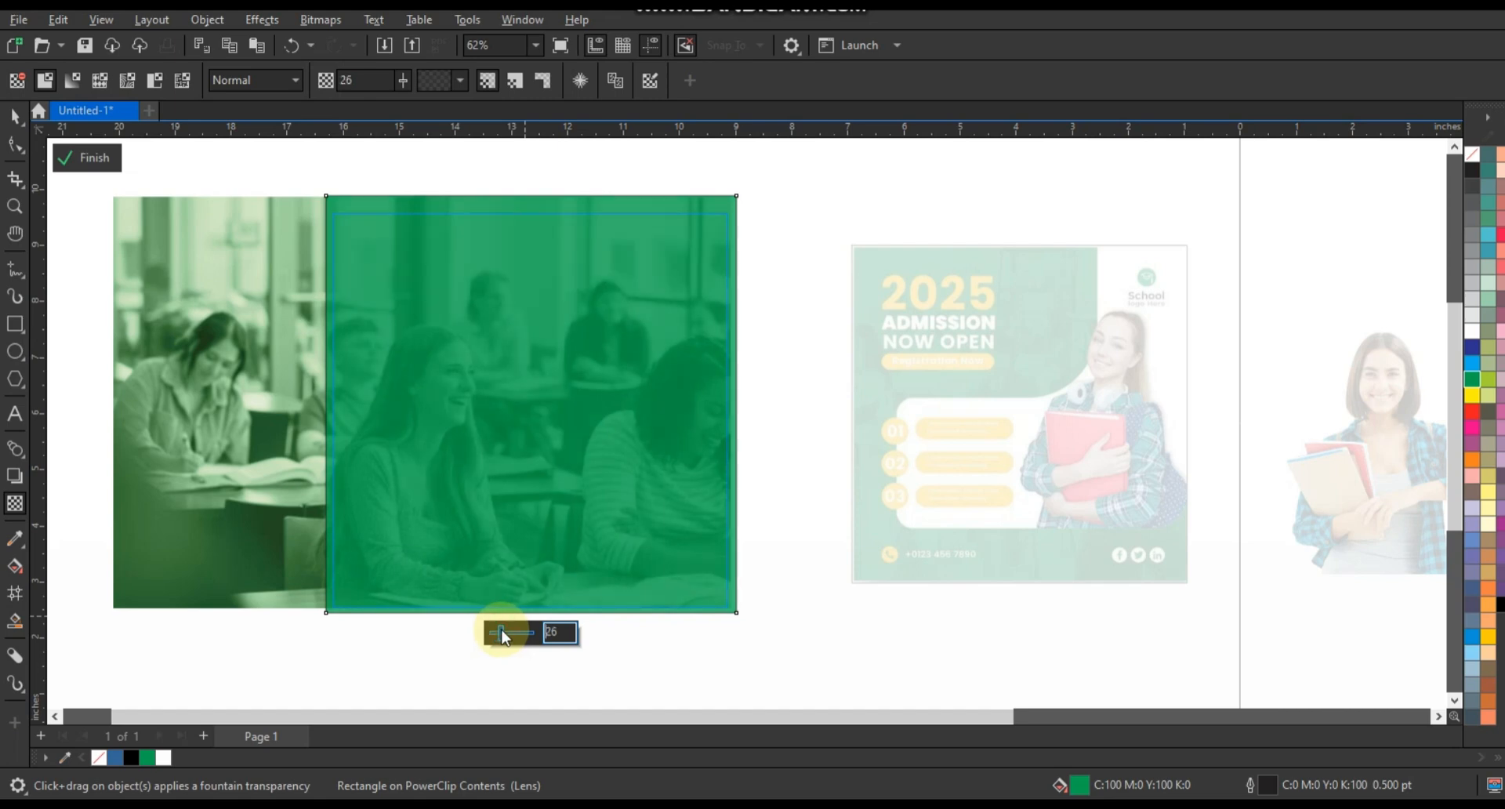
pyautogui.click(15, 116)
pyautogui.rightClick(594, 279)
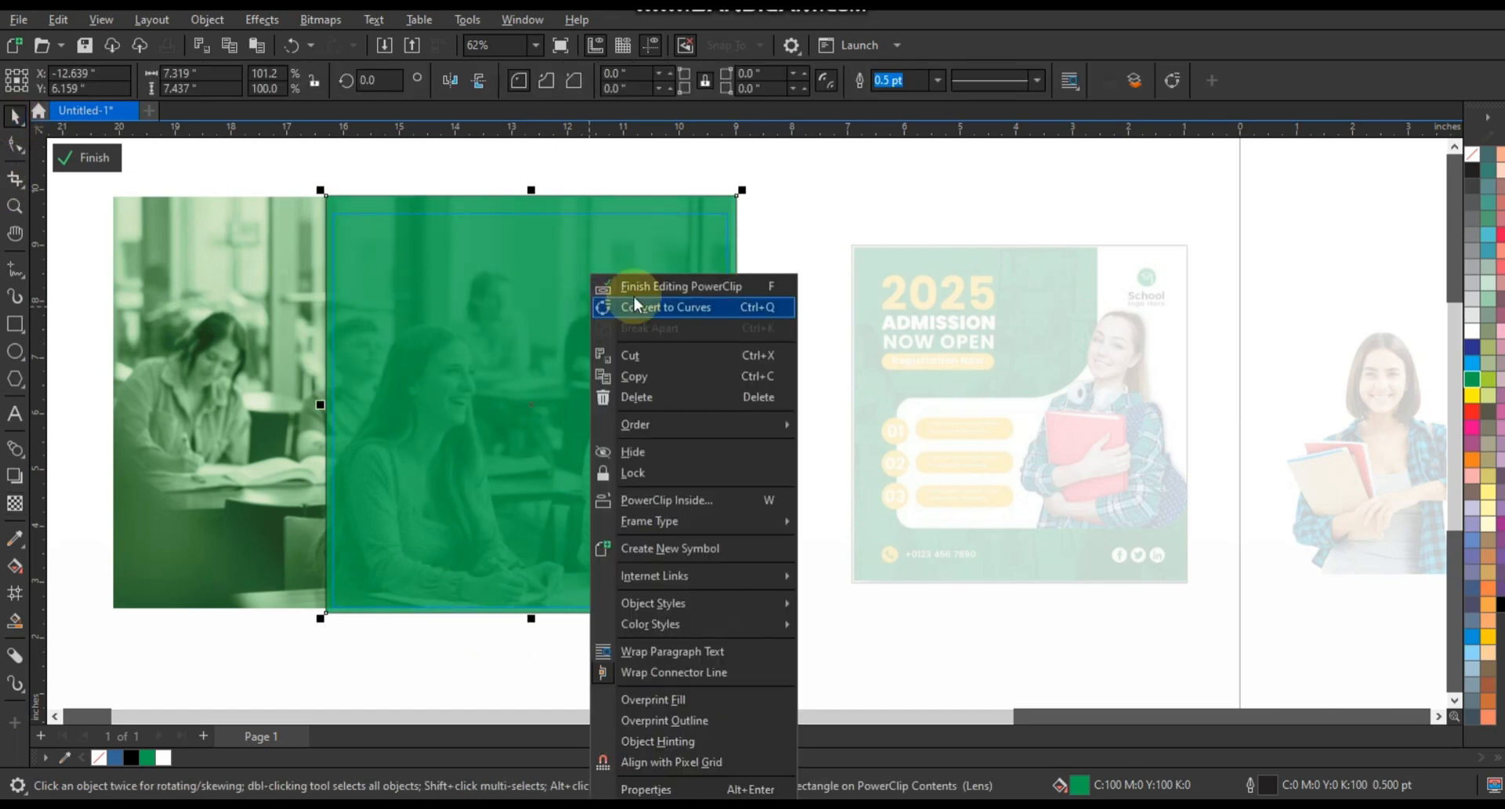
pyautogui.click(674, 303)
pyautogui.click(770, 313)
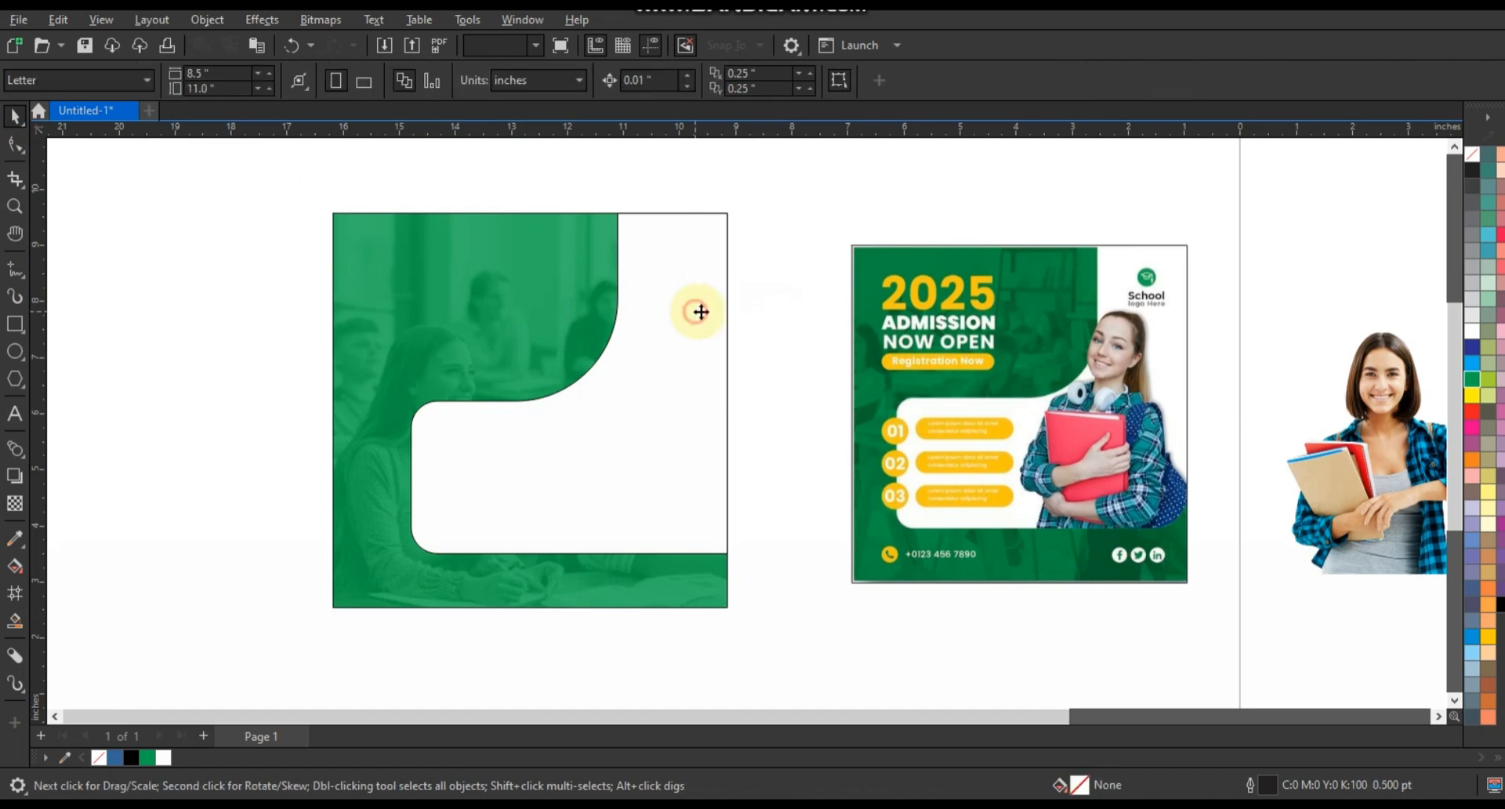
# - Remove the outline from the curved white panel
pyautogui.click(699, 309)
pyautogui.rightClick(1476, 154)
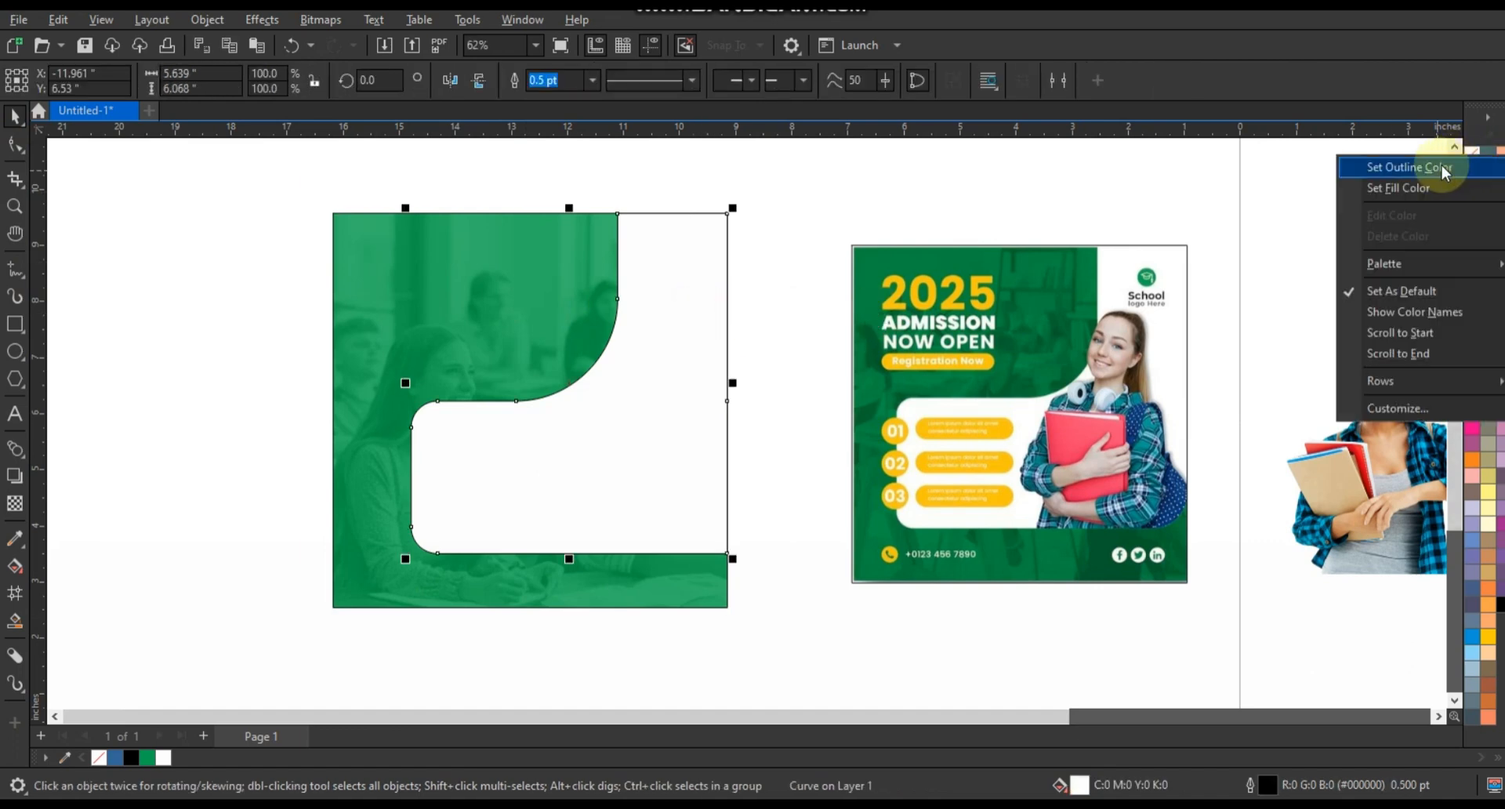
pyautogui.click(1441, 167)
# - Move the student cutout onto the right part of the white panel and bring it to the front
pyautogui.moveTo(1372, 452); pyautogui.dragTo(639, 440)
pyautogui.press('shift')
pyautogui.hotkey('shift', 'pageup')
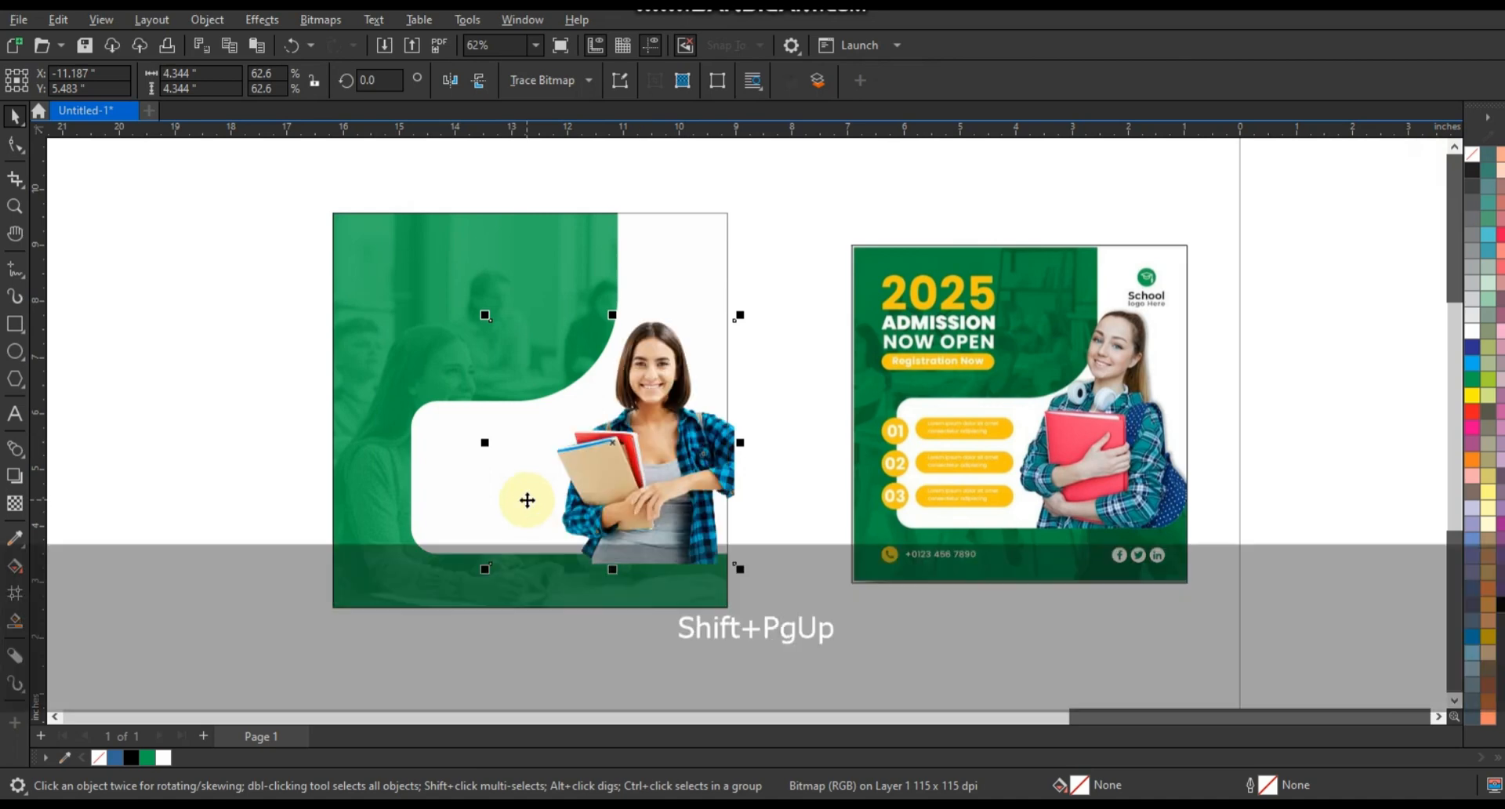
# - Nudge the student cutout up until its lower edge meets the white panel's bottom edge
pyautogui.press('Up')
pyautogui.press('Up')
pyautogui.press('Up')
pyautogui.press('Up')
pyautogui.press('Up')
pyautogui.press('Up')
pyautogui.press('Up')
pyautogui.press('Up')
pyautogui.press('Up')
pyautogui.press('Up')
pyautogui.press('Up')
pyautogui.press('Up')
pyautogui.press('Up')
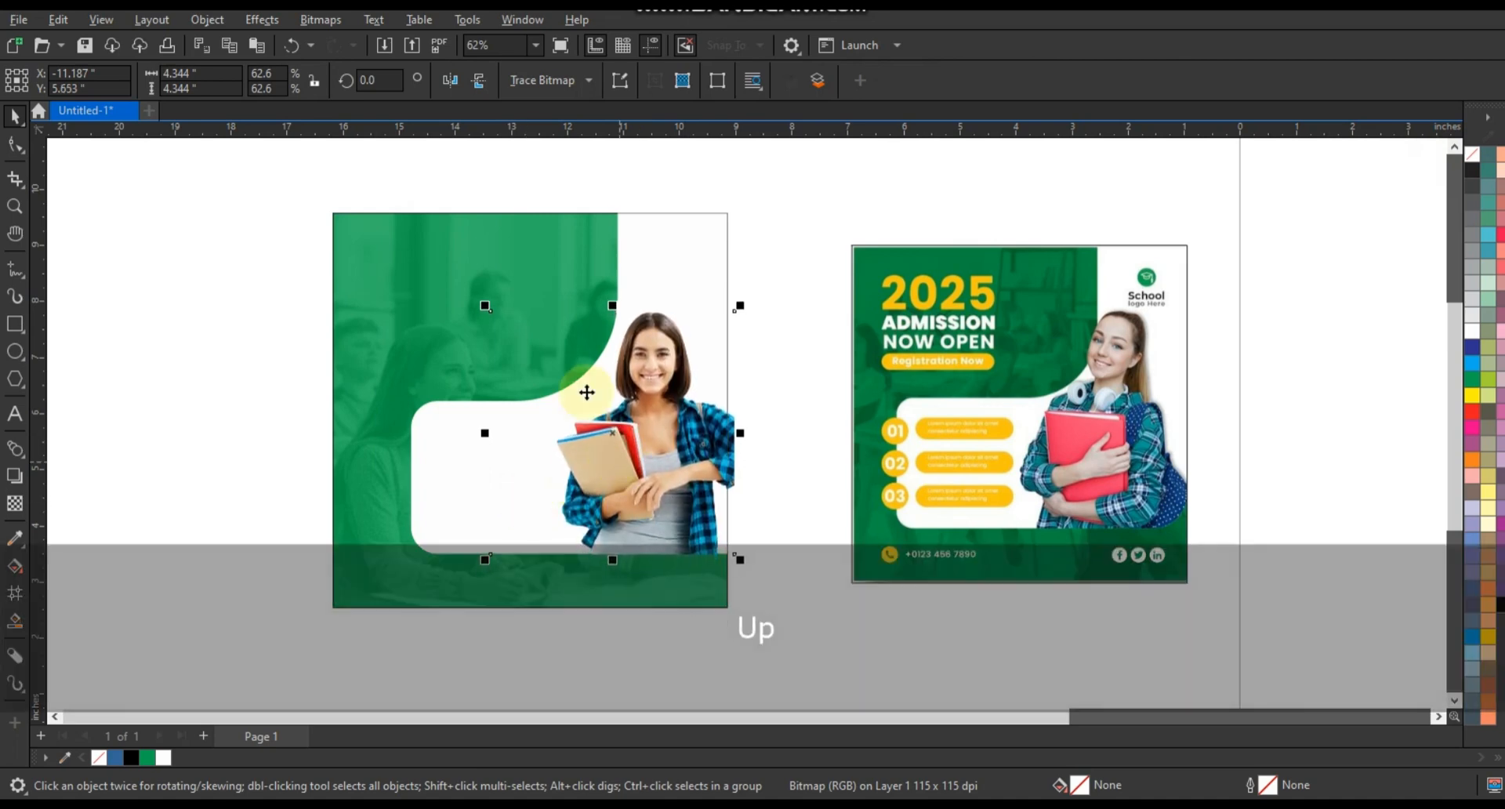
# - Enlarge the student cutout to about 5.2 × 5.2 in and nudge it slightly to the right
pyautogui.moveTo(485, 305); pyautogui.dragTo(431, 257)
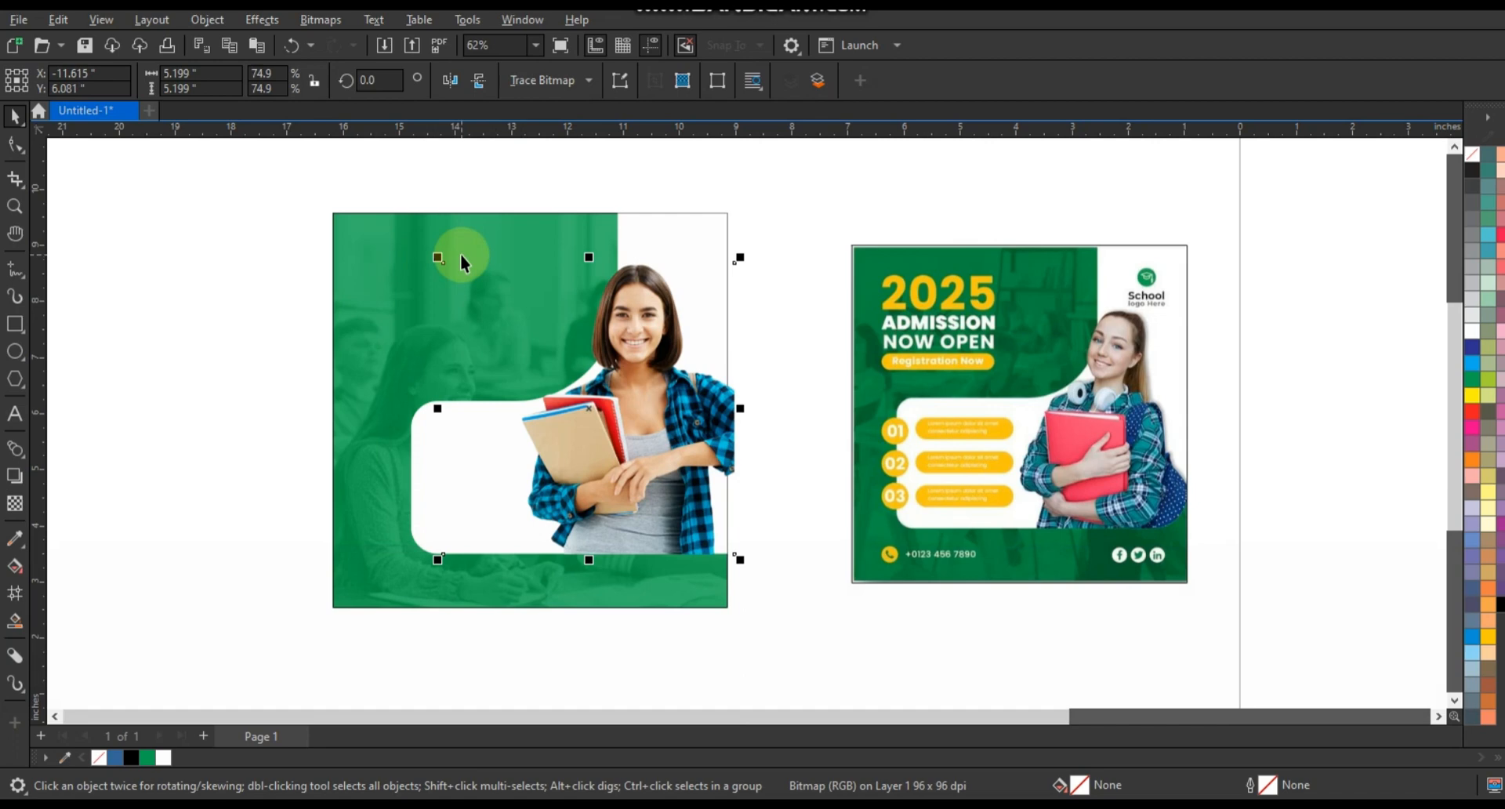
pyautogui.press('Right')
pyautogui.press('Right')
pyautogui.press('Right')
pyautogui.press('Right')
pyautogui.press('Right')
pyautogui.press('Right')
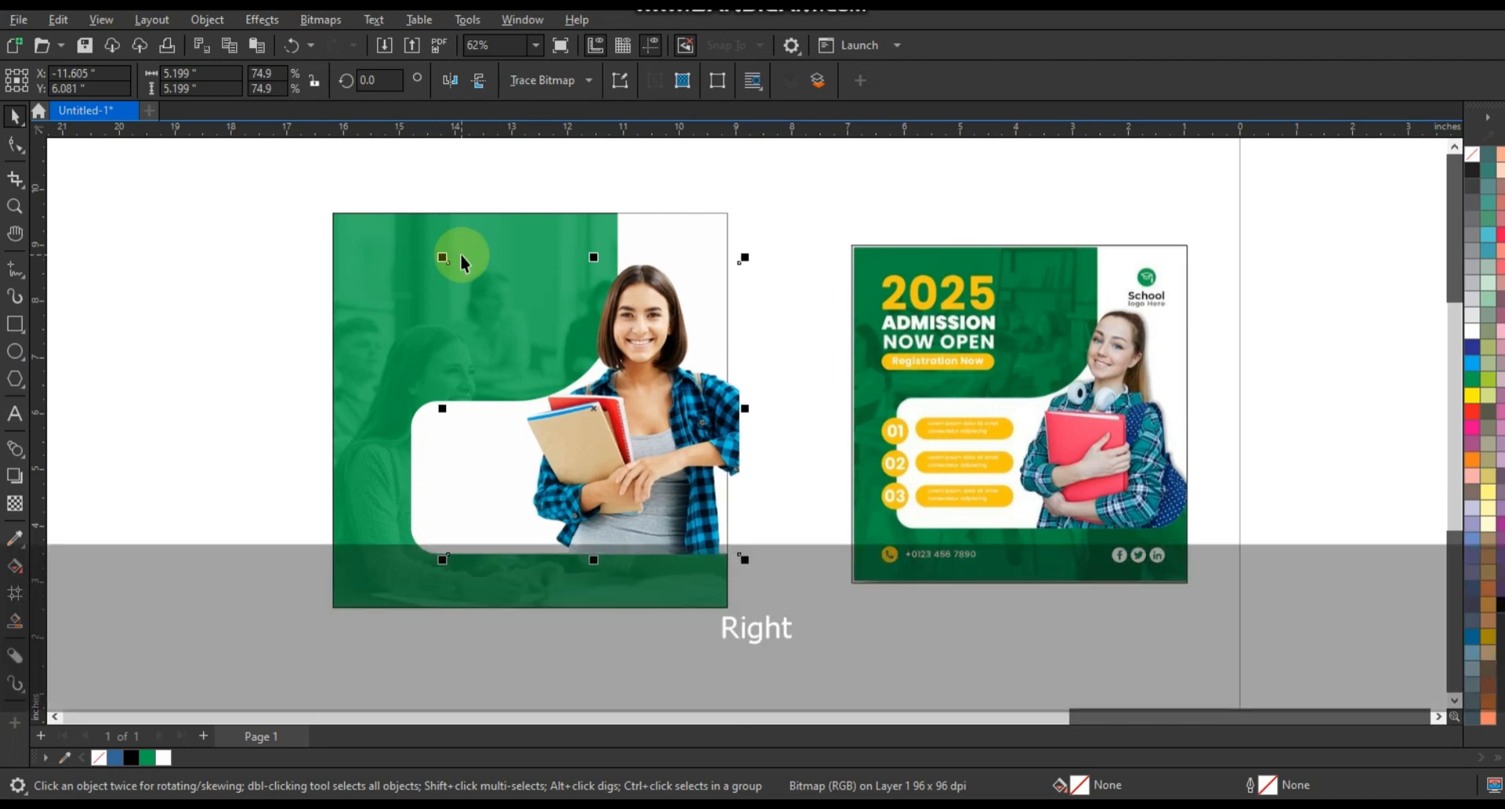
# - PowerClip the student cutout and the white panel together inside the square design
pyautogui.keyDown('shift'); pyautogui.click(461, 261); pyautogui.keyUp('shift')
pyautogui.rightClick(688, 299)
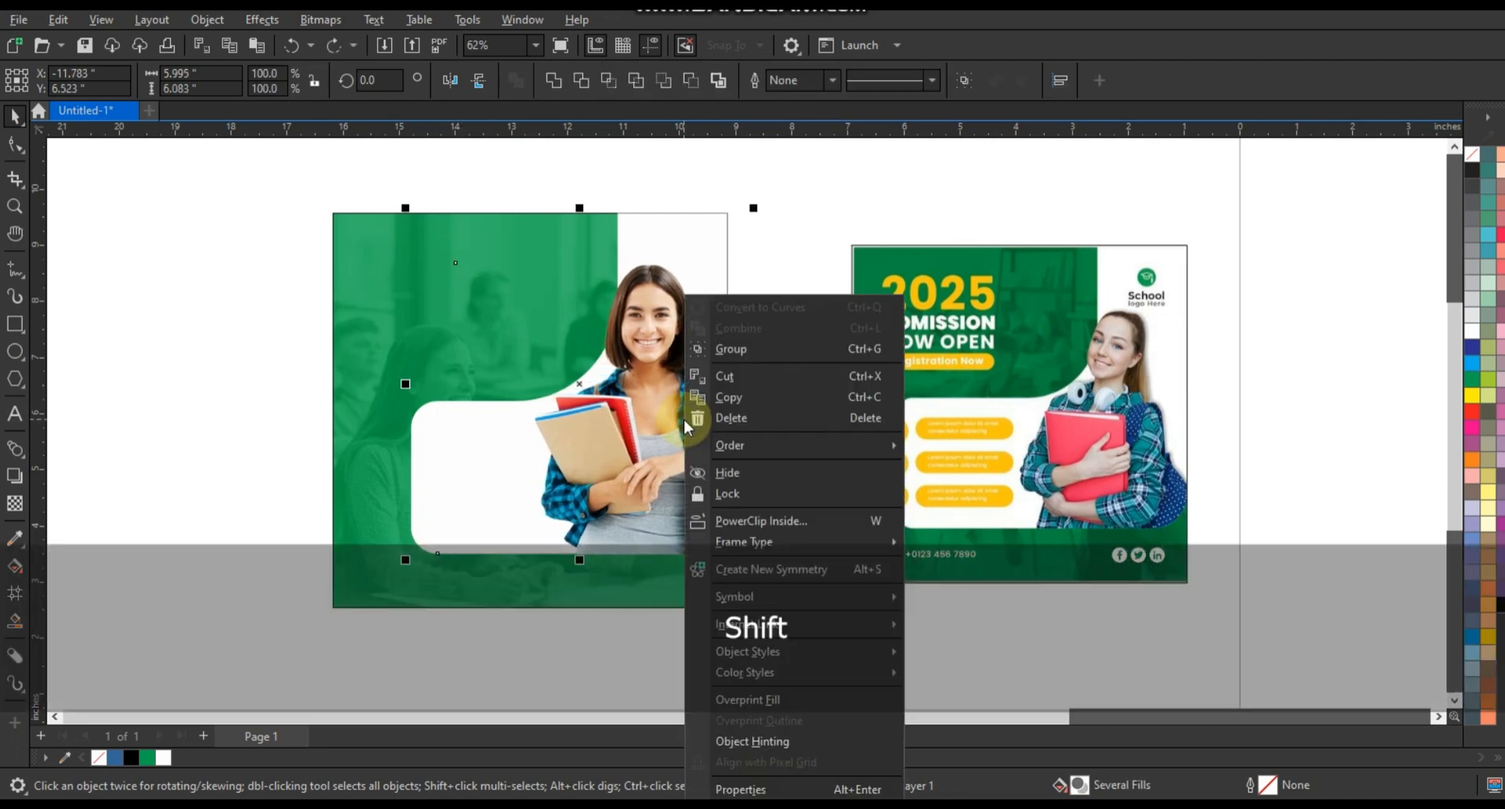
pyautogui.click(748, 521)
pyautogui.click(437, 302)
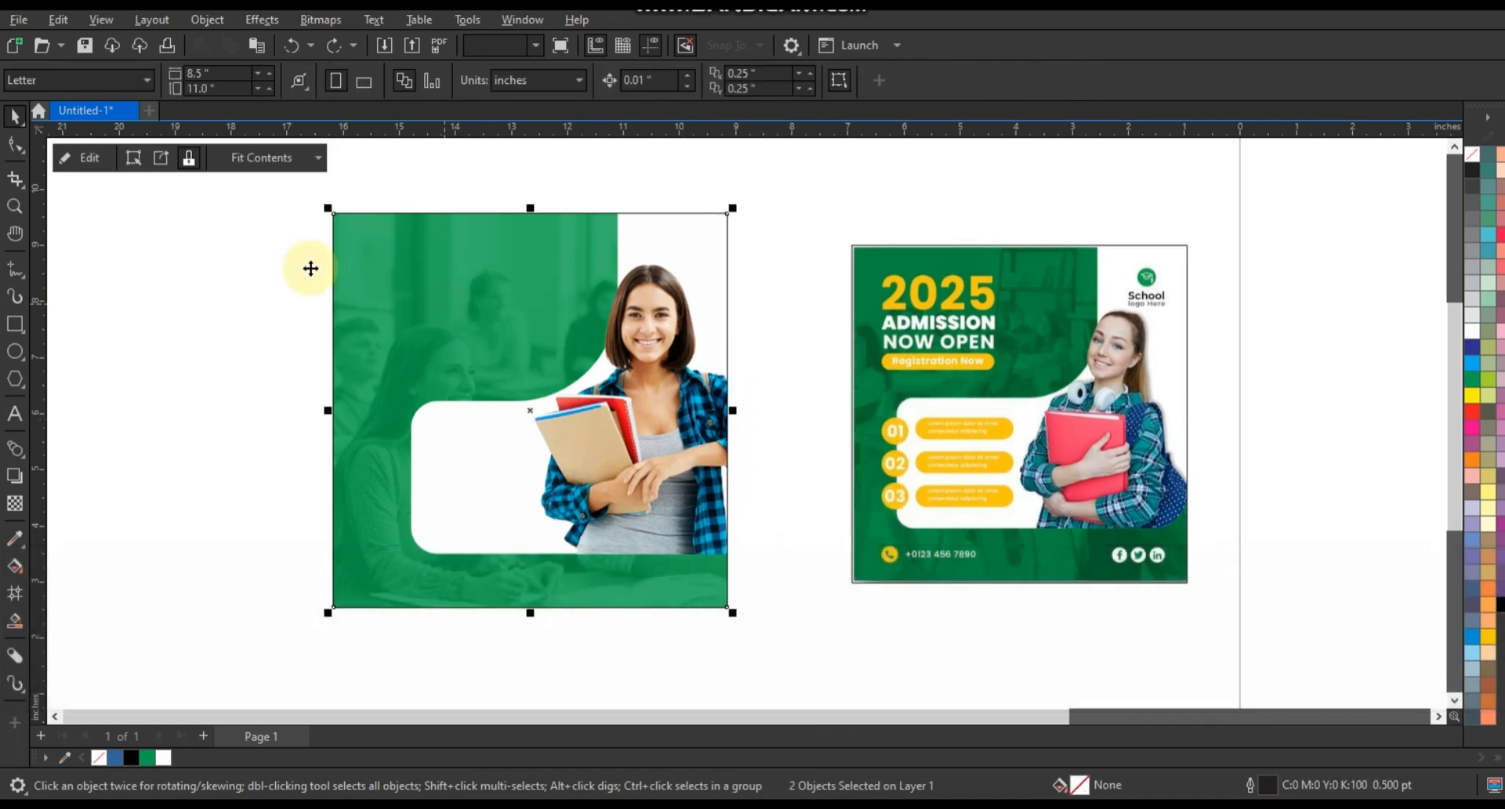
# - Add the four-line text "2024 / ADMISSION / NOW OPEN / Registration Now" on the green area of the design
pyautogui.moveTo(271, 196); pyautogui.dragTo(1221, 629)
pyautogui.hotkey('shift', 'F2')
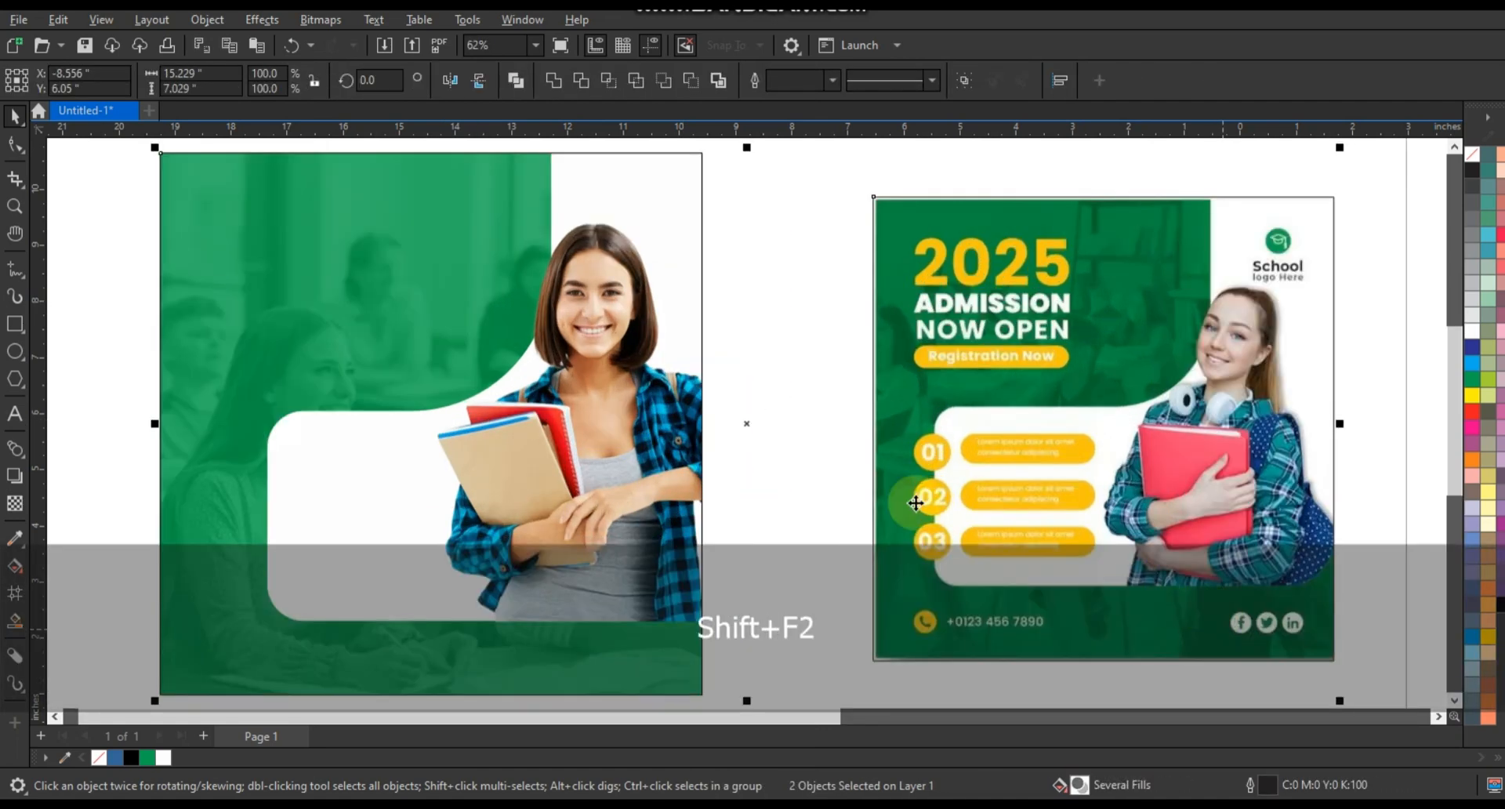
pyautogui.press('Escape')
pyautogui.click(14, 413)
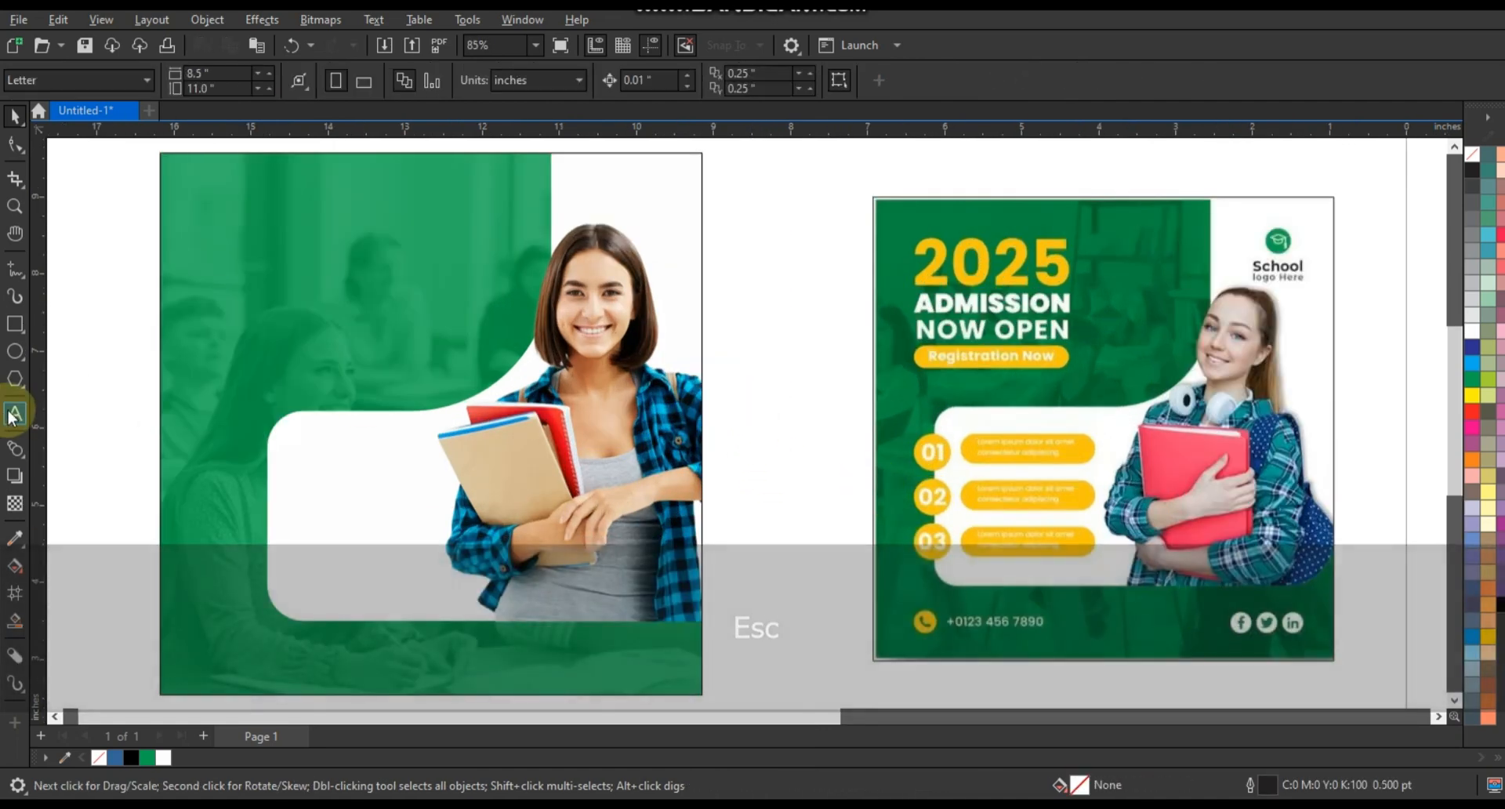
pyautogui.click(261, 280)
pyautogui.press('capslock')
pyautogui.write('2024')
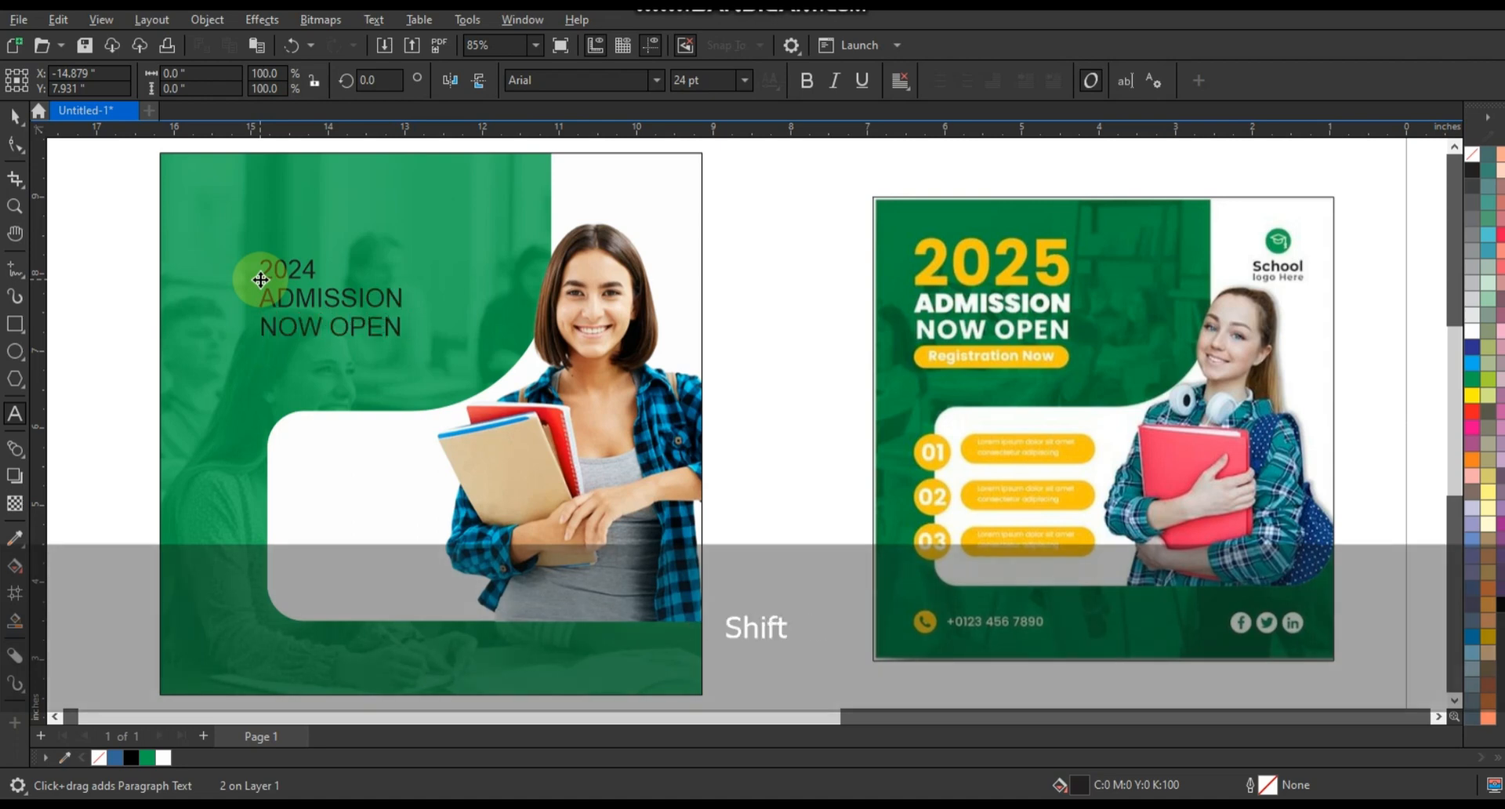
pyautogui.write('Regustra')
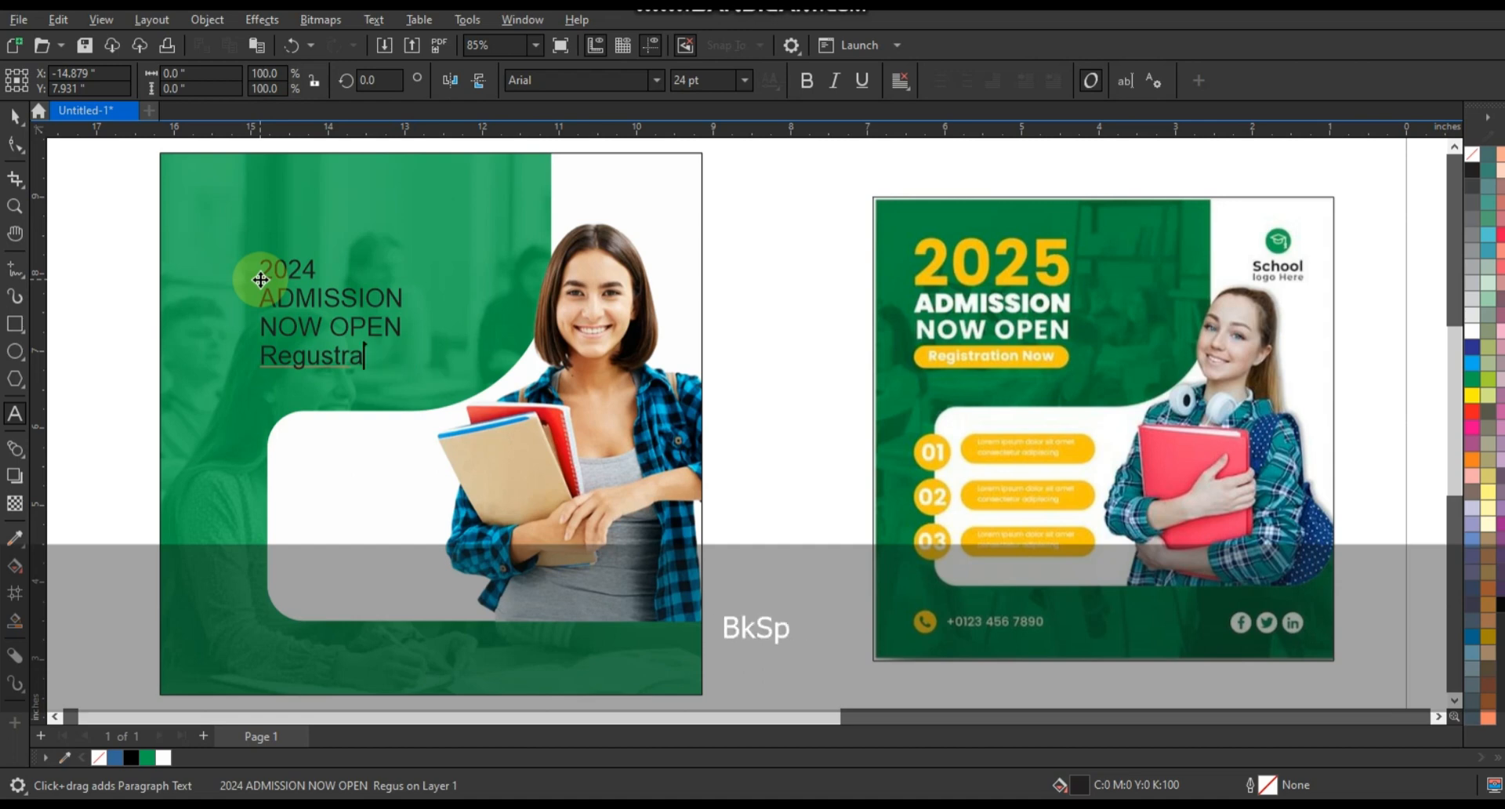
pyautogui.write('ist')
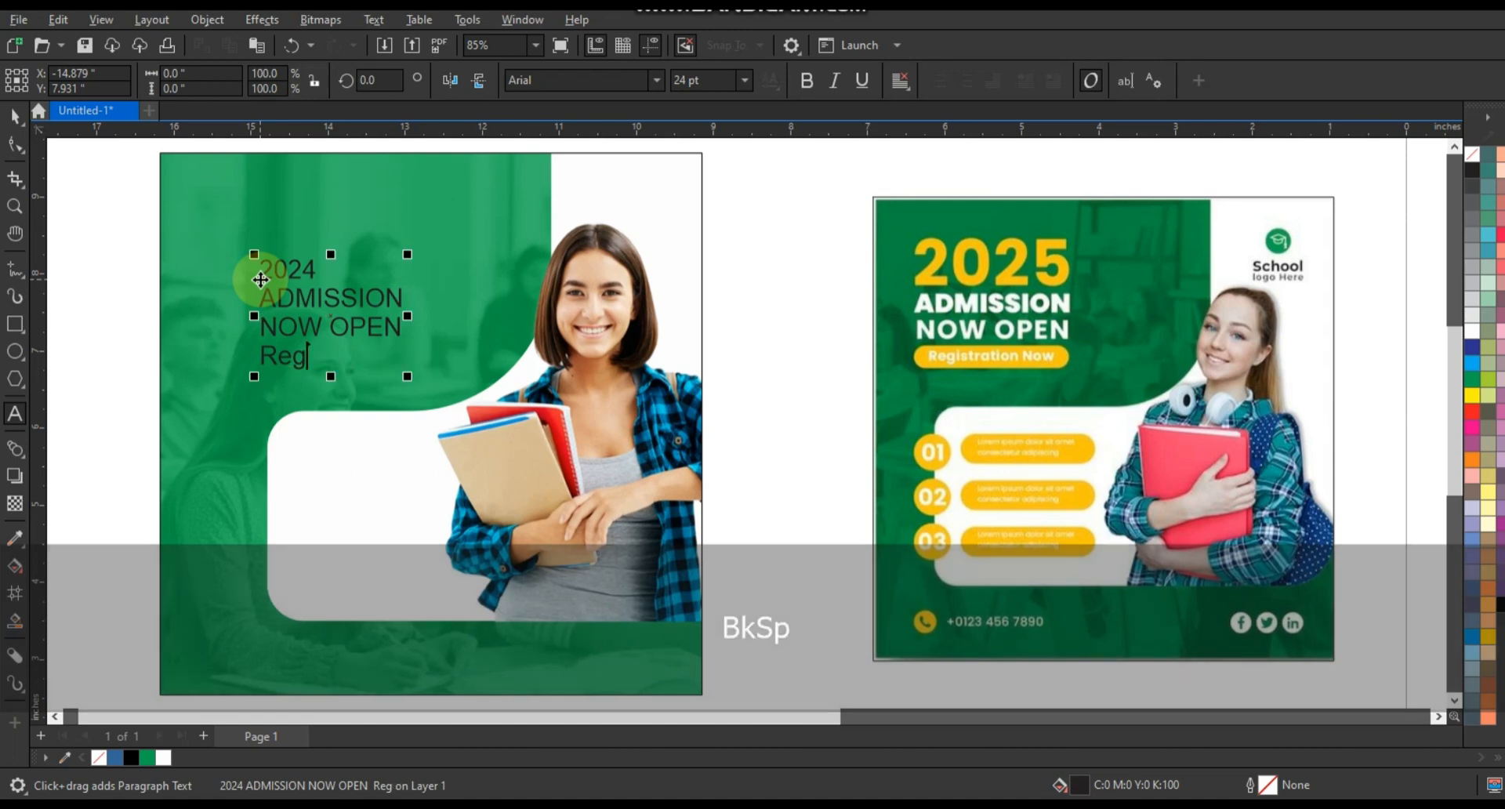
pyautogui.write('ration No')
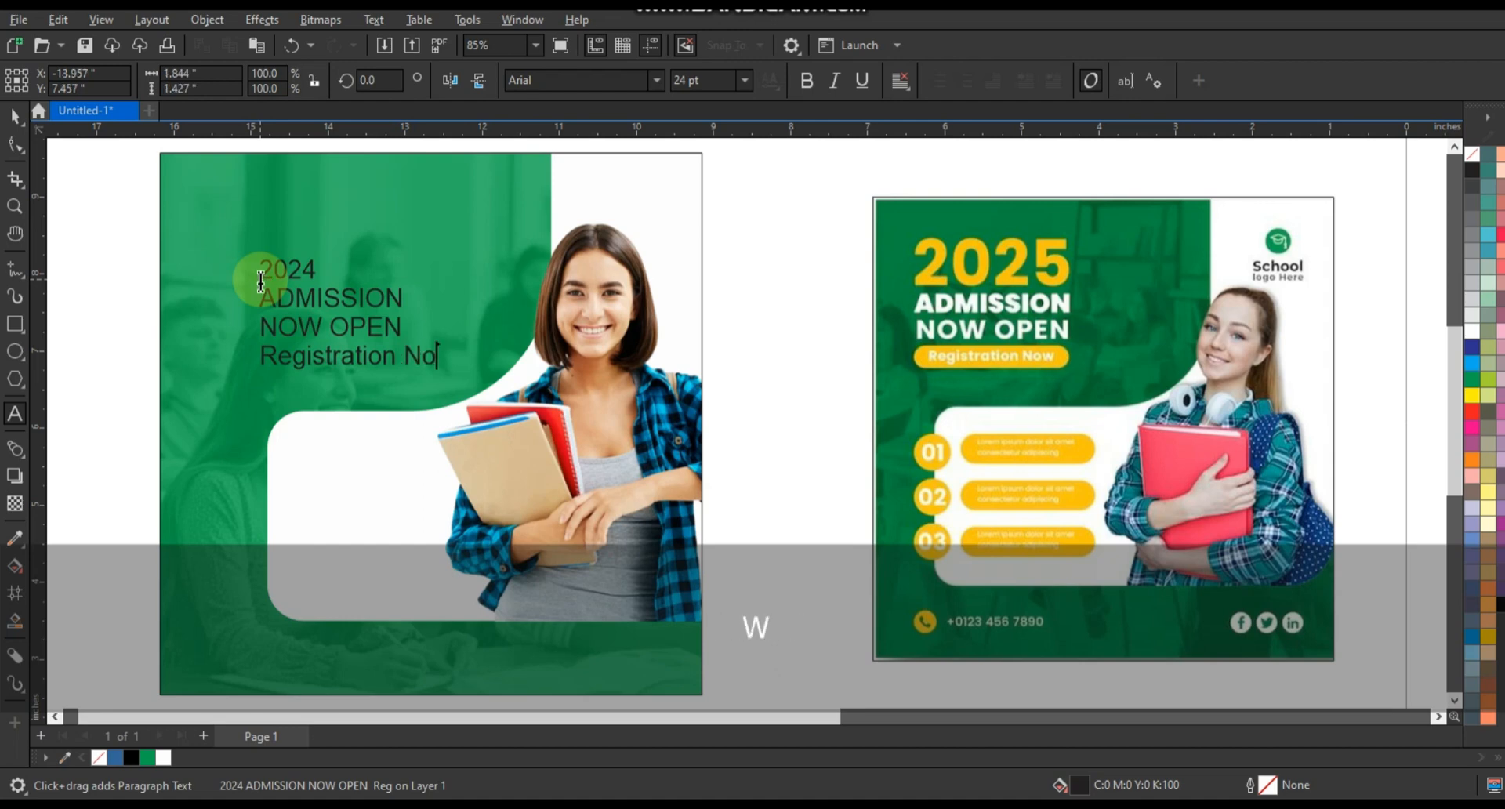
pyautogui.write('w')
pyautogui.click(16, 114)
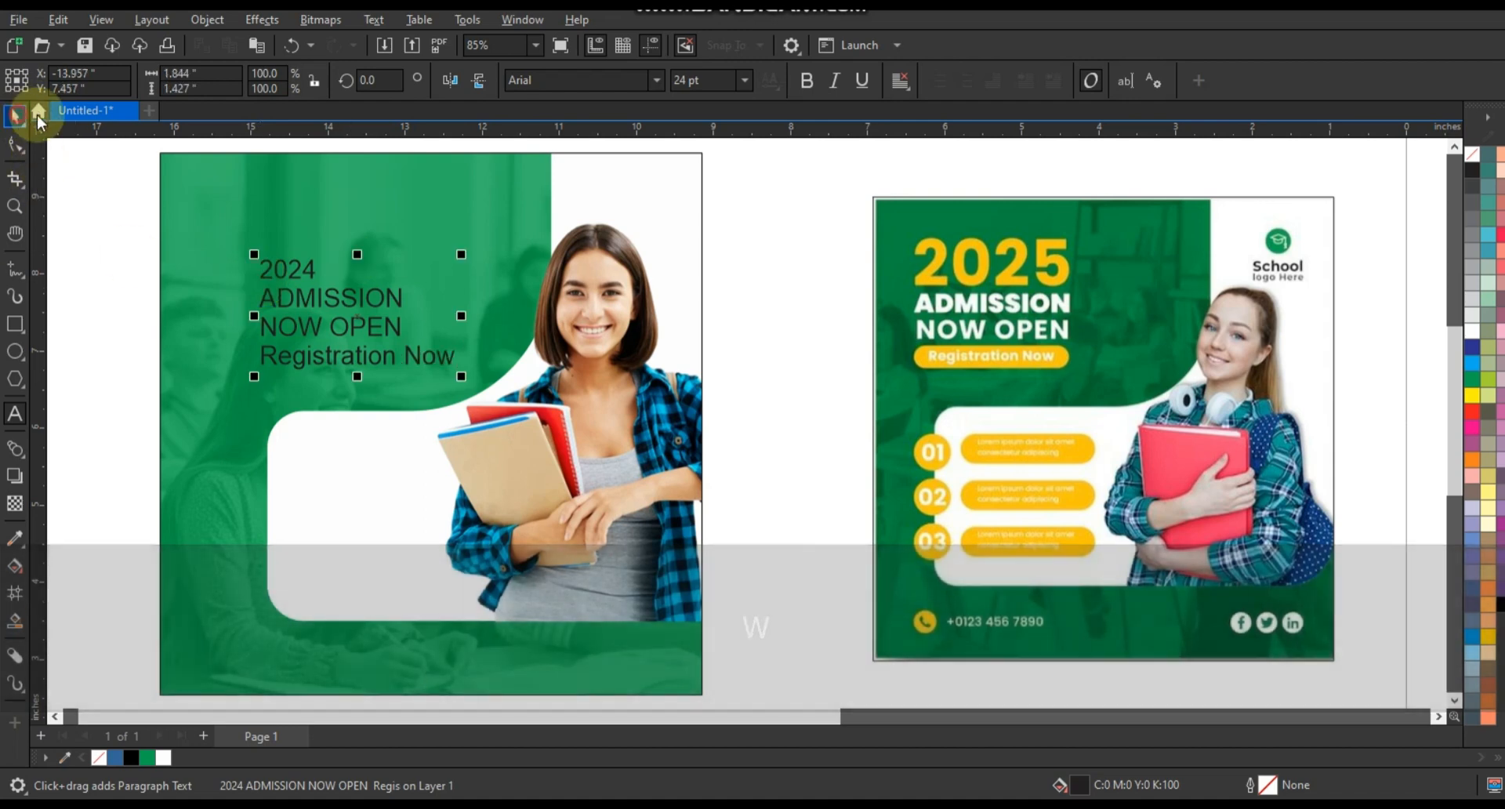
# - Set the headline text to bold Ebrima and break it apart into separate lines
pyautogui.click(656, 80)
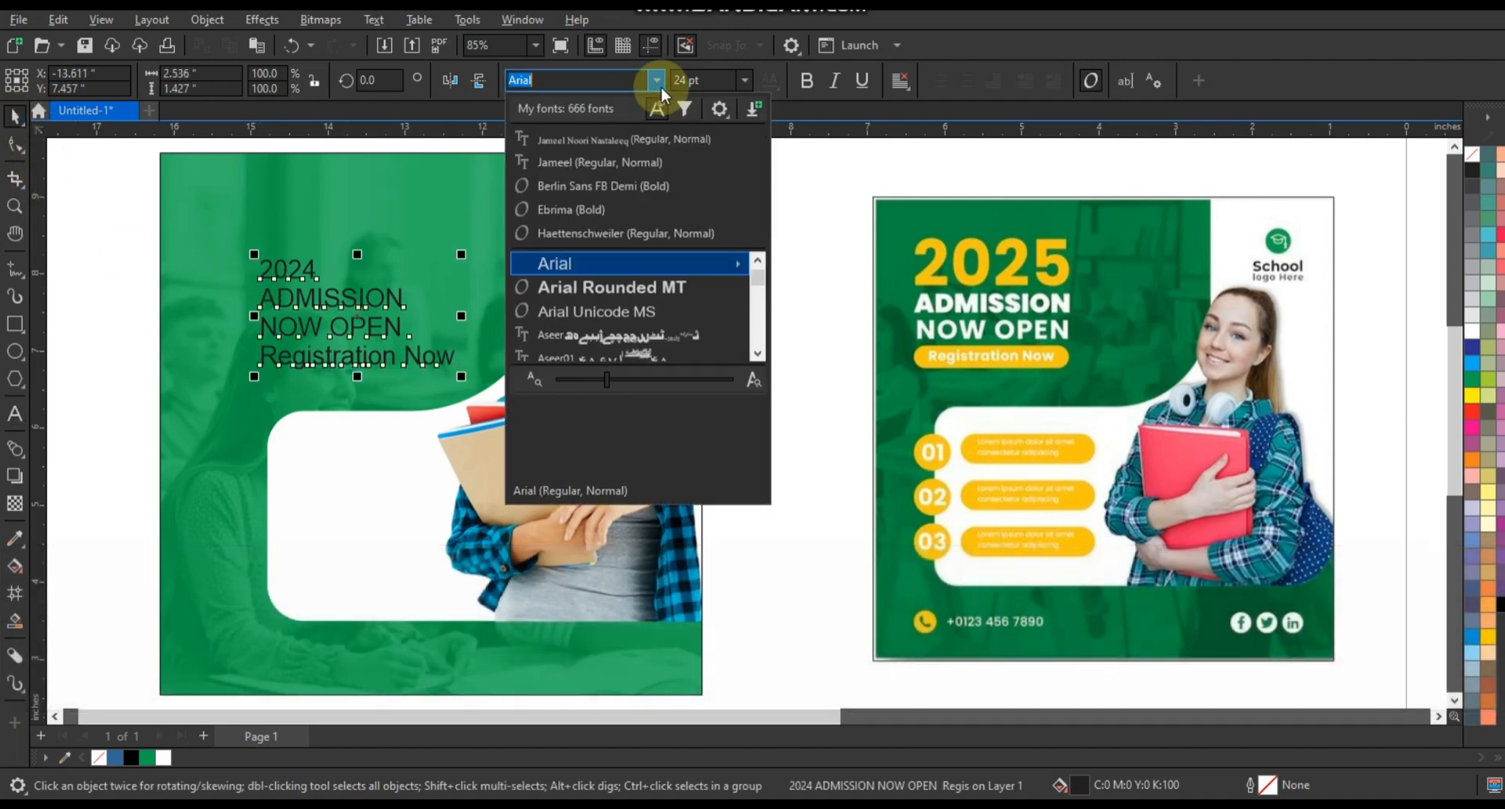
pyautogui.click(612, 209)
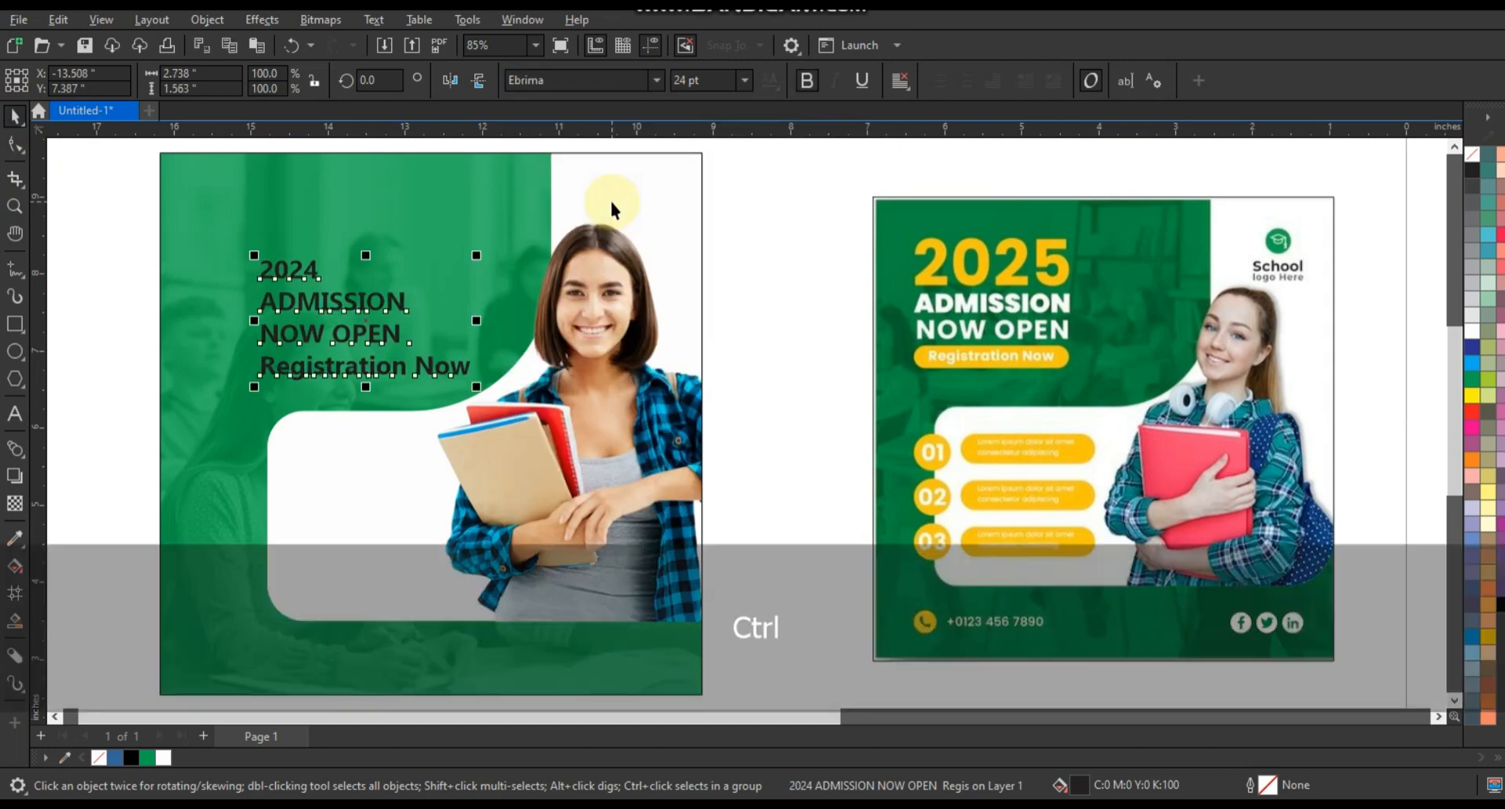
pyautogui.hotkey('ctrl', 'k')
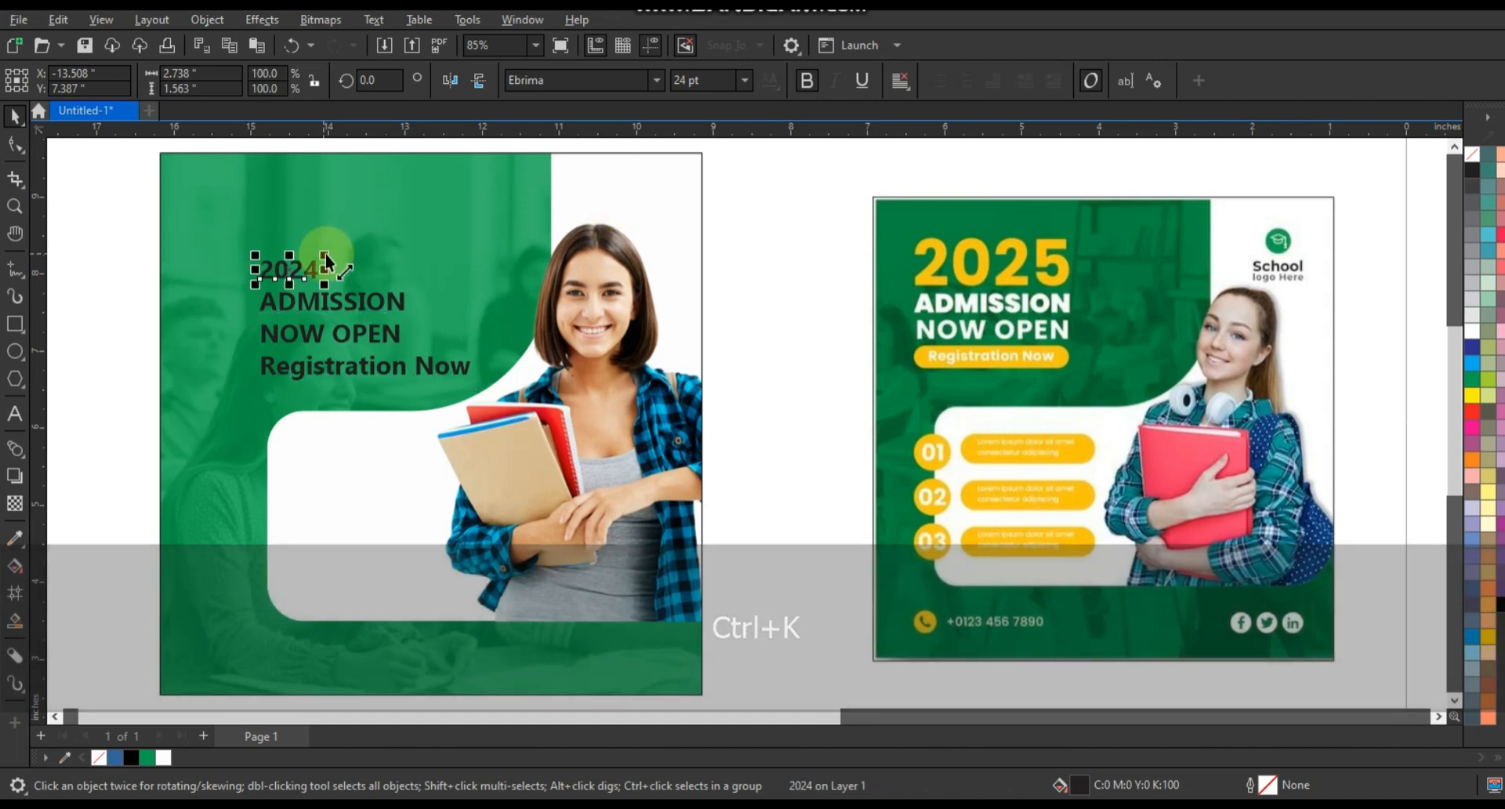
# - Enlarge the "2024" line to about 61 pt and fill it with golden yellow
pyautogui.moveTo(325, 257); pyautogui.dragTo(413, 217)
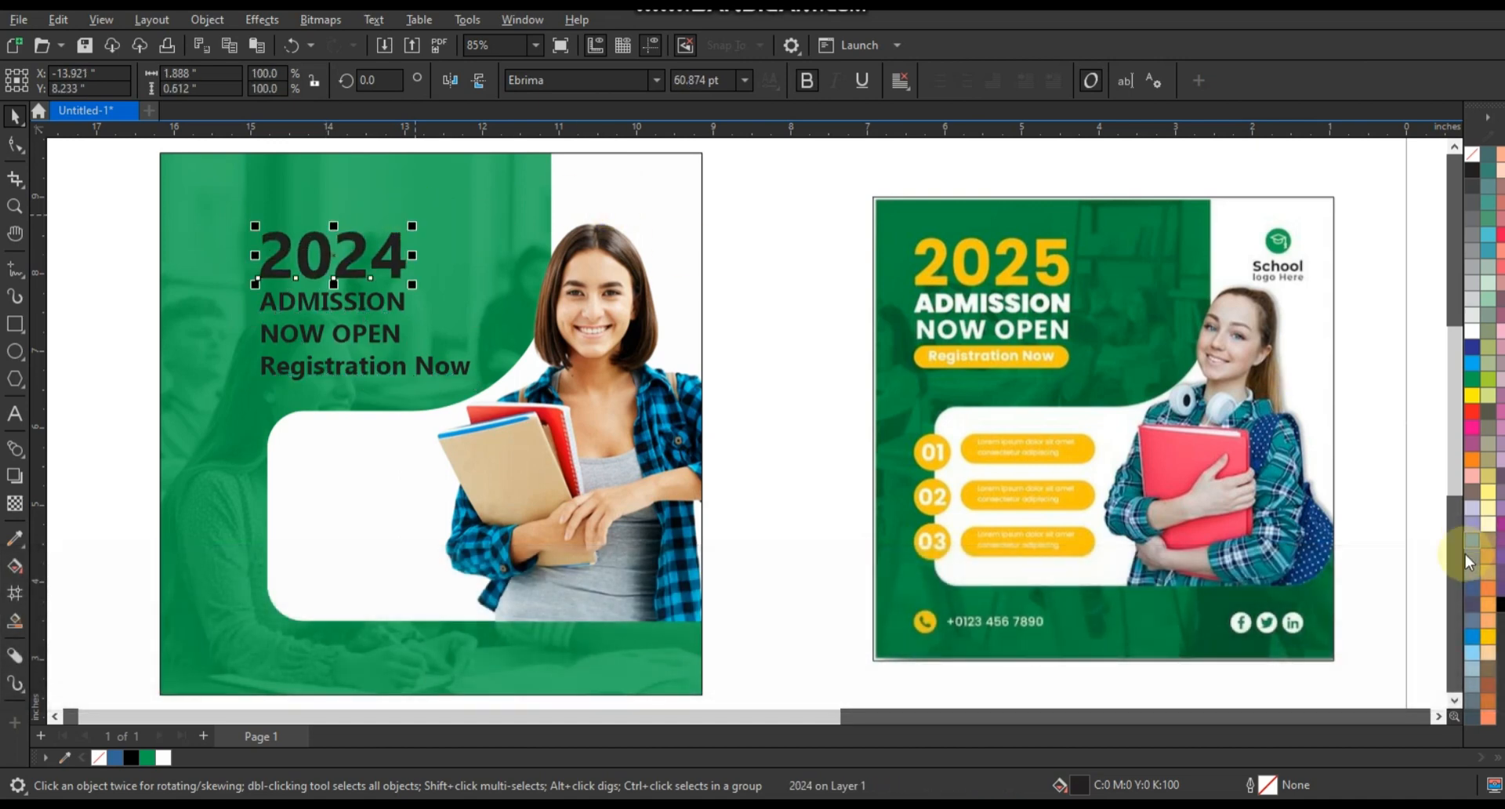
pyautogui.click(1487, 636)
pyautogui.click(373, 311)
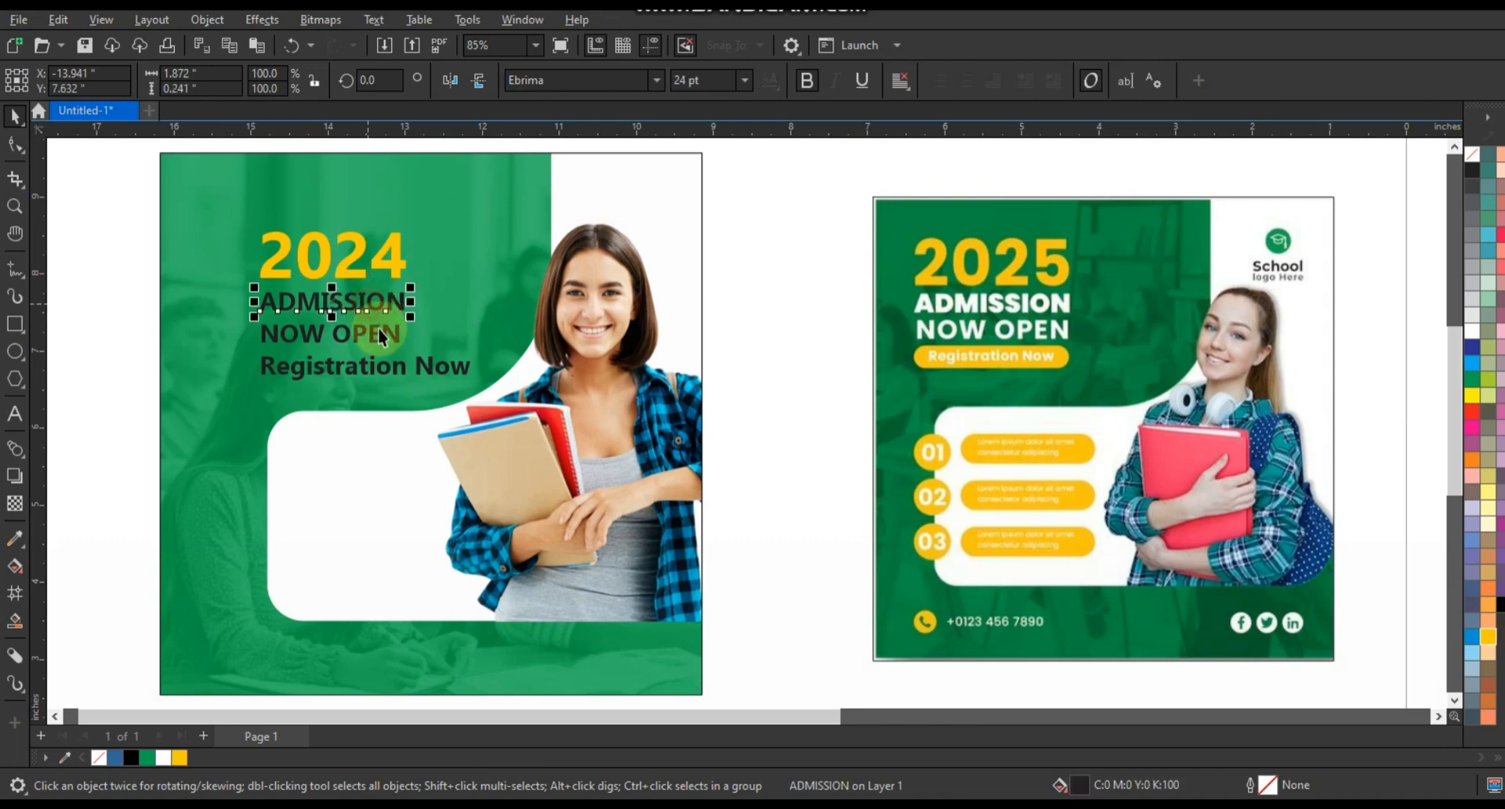